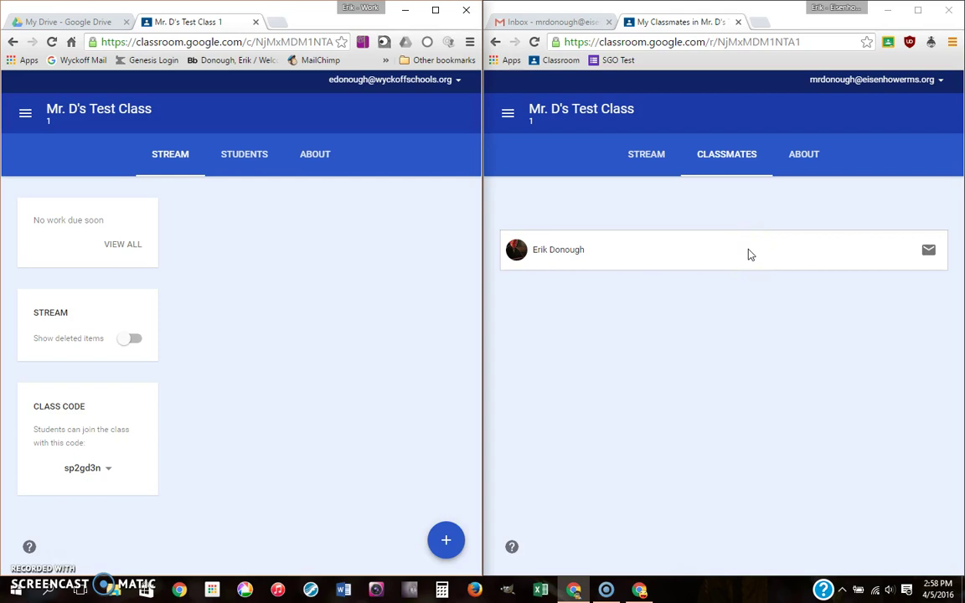
Step: Switch the student's window to the Mr. D's Test Class stream, which has no posts yet
left_click(650, 159)
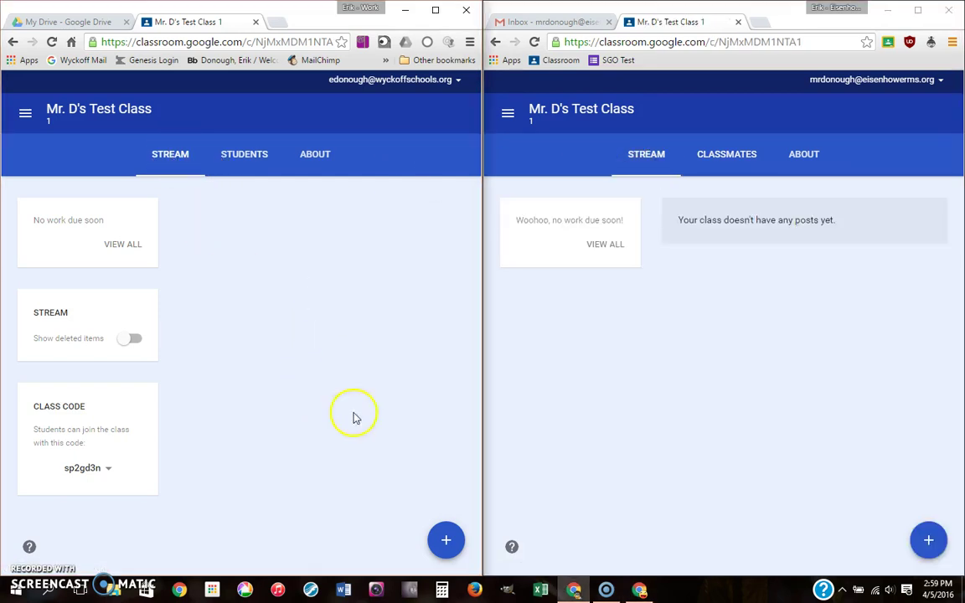
Step: Start a new assignment titled 'Video Assessment Trial' with instructions 'Instructions go here!'
left_click(446, 539)
left_click(445, 444)
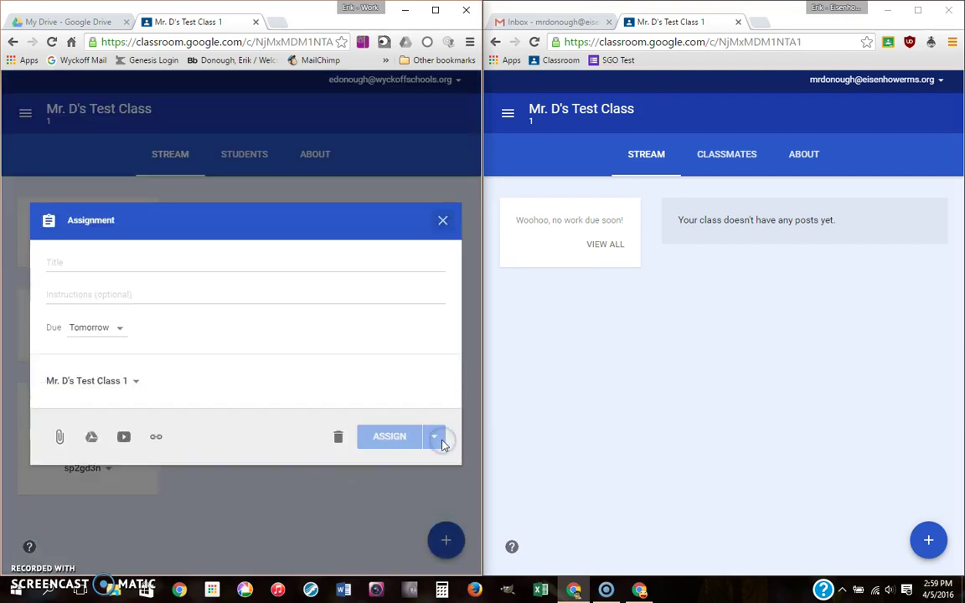
left_click(260, 262)
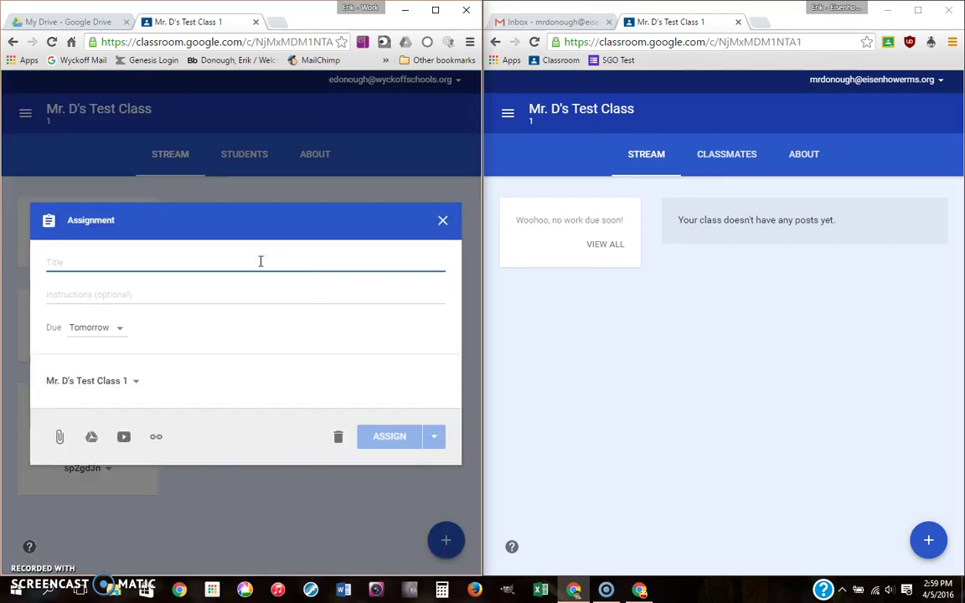
type("Video As")
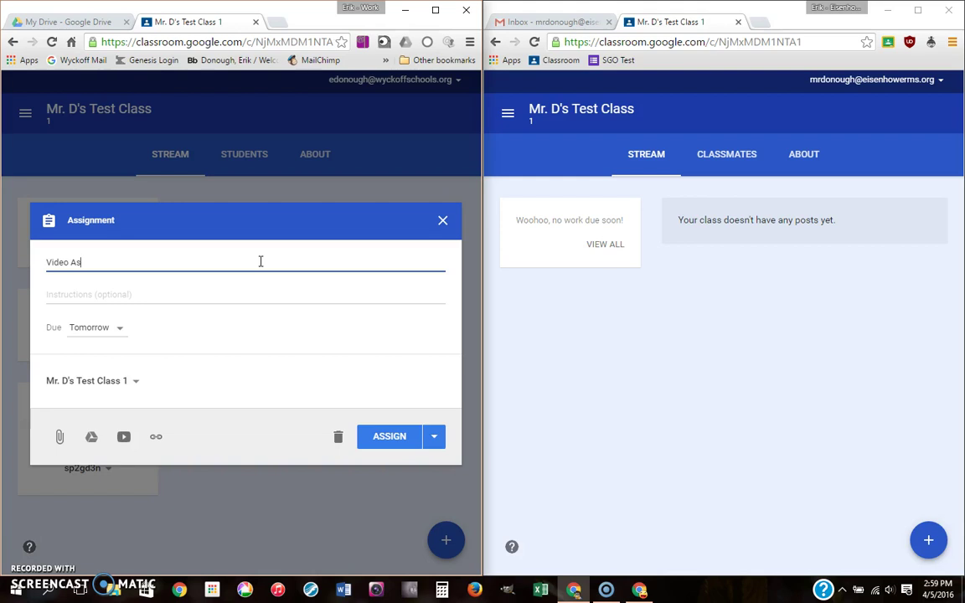
type("sessment T")
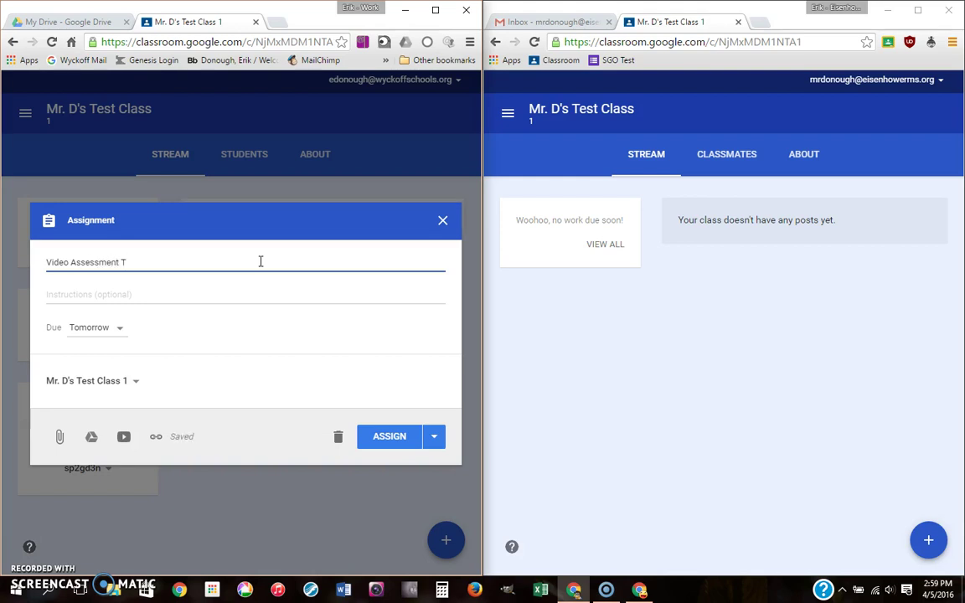
type("t")
key("Tab")
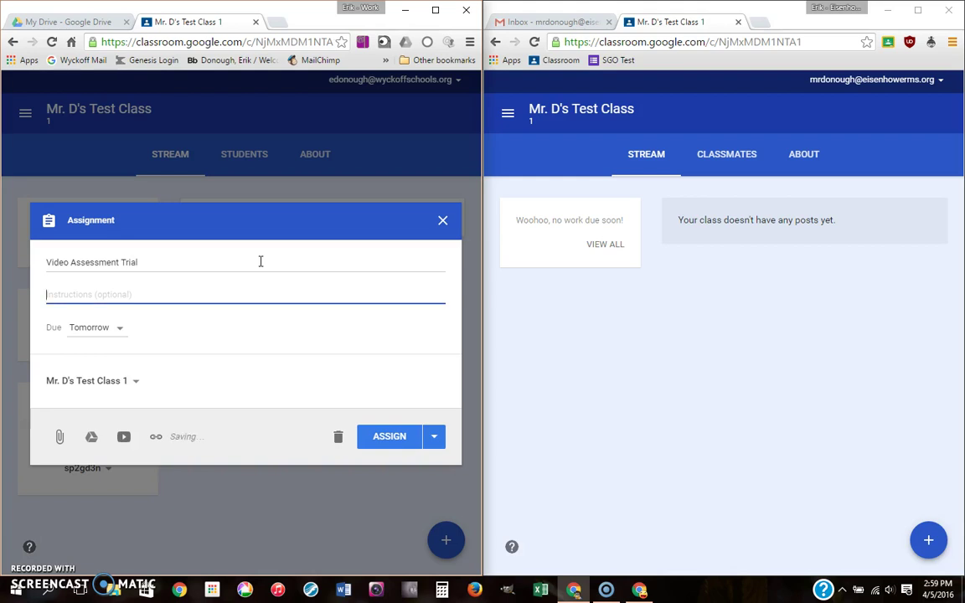
type("Instr")
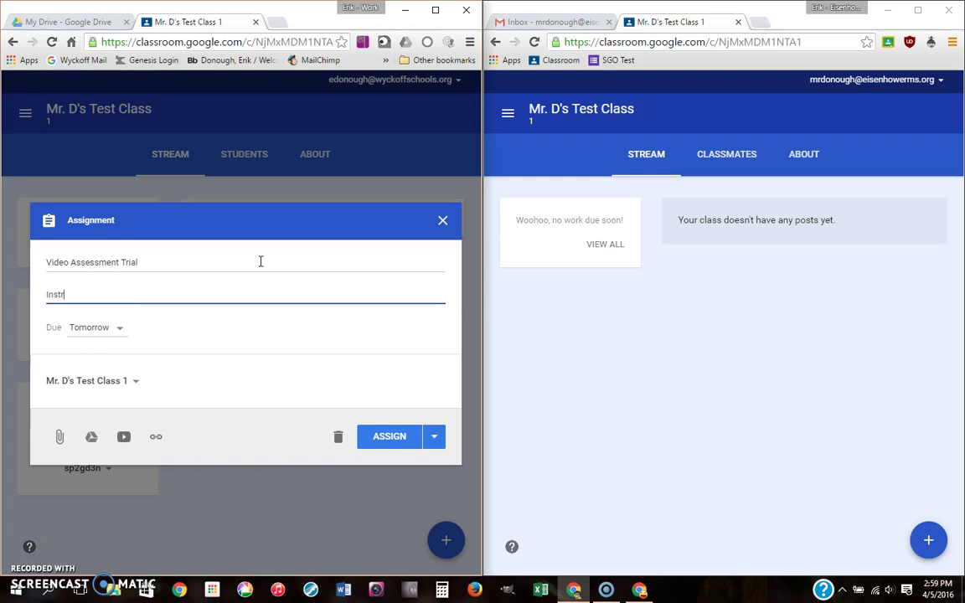
type("uctions go here")
Step: Check that the assignment goes to Mr. D's Test Class 1, leaving the class list unchanged
left_click(108, 383)
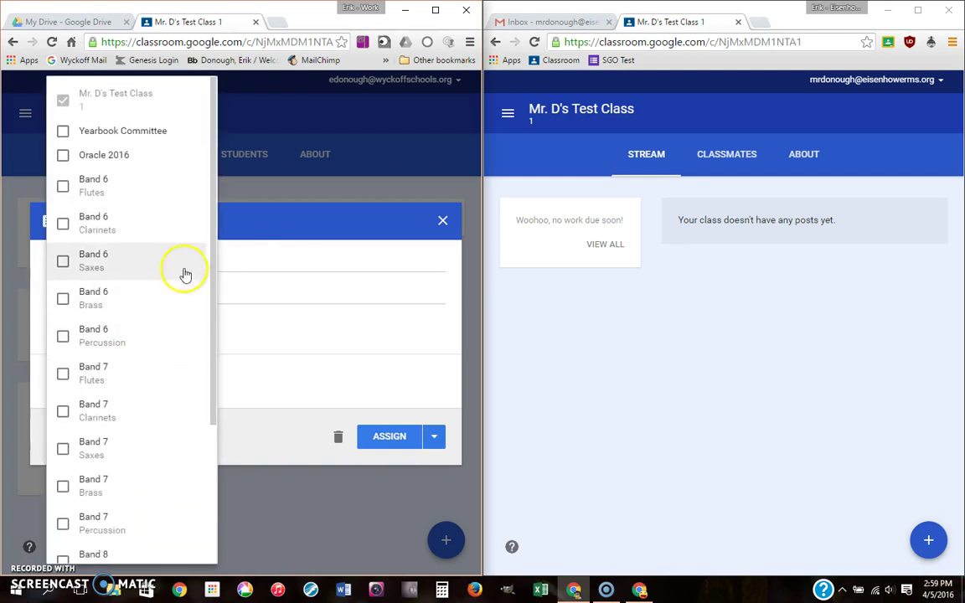
left_click_drag(207, 243, 206, 192)
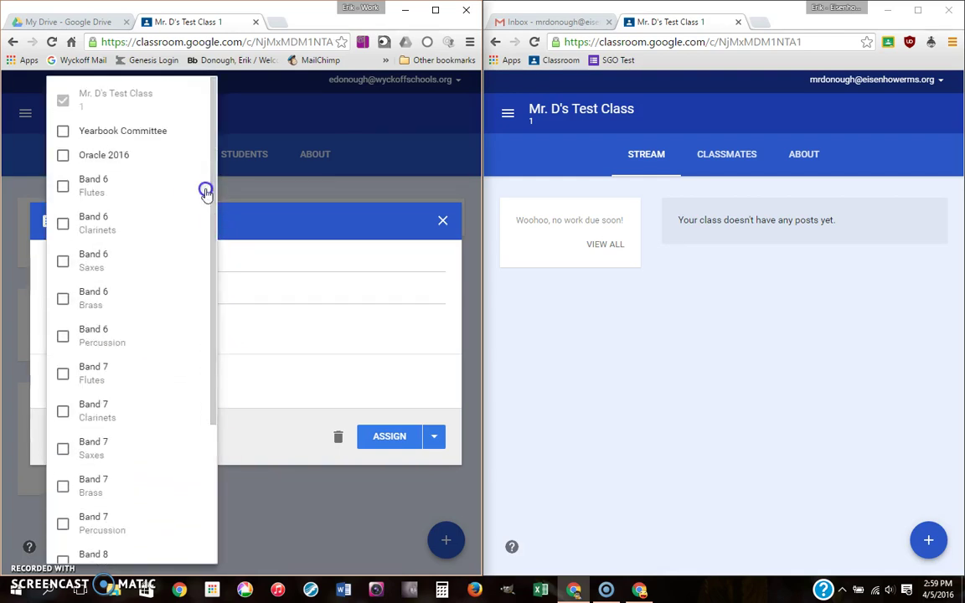
left_click(263, 257)
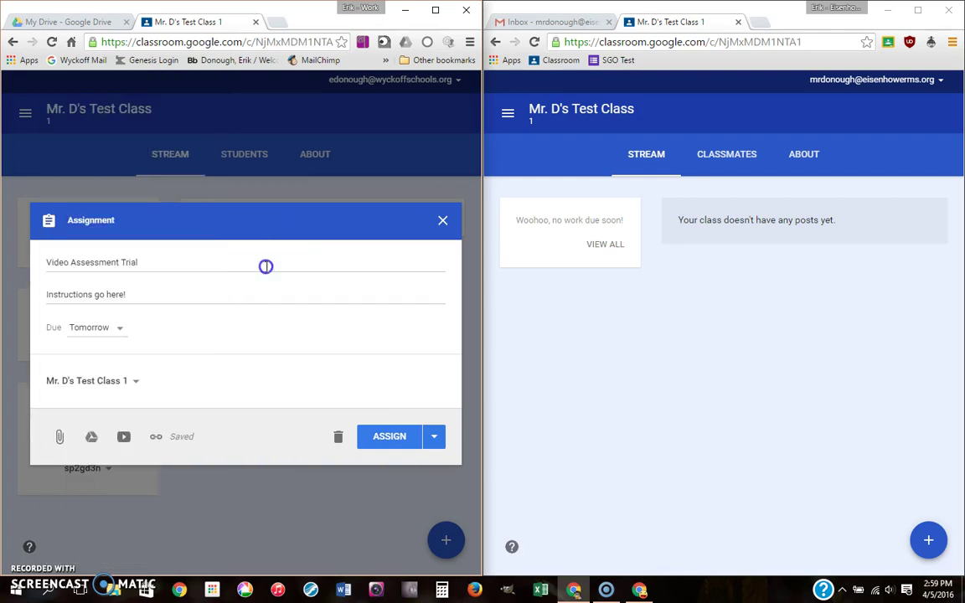
Step: Post the assignment and load it into the student's class stream
left_click(385, 441)
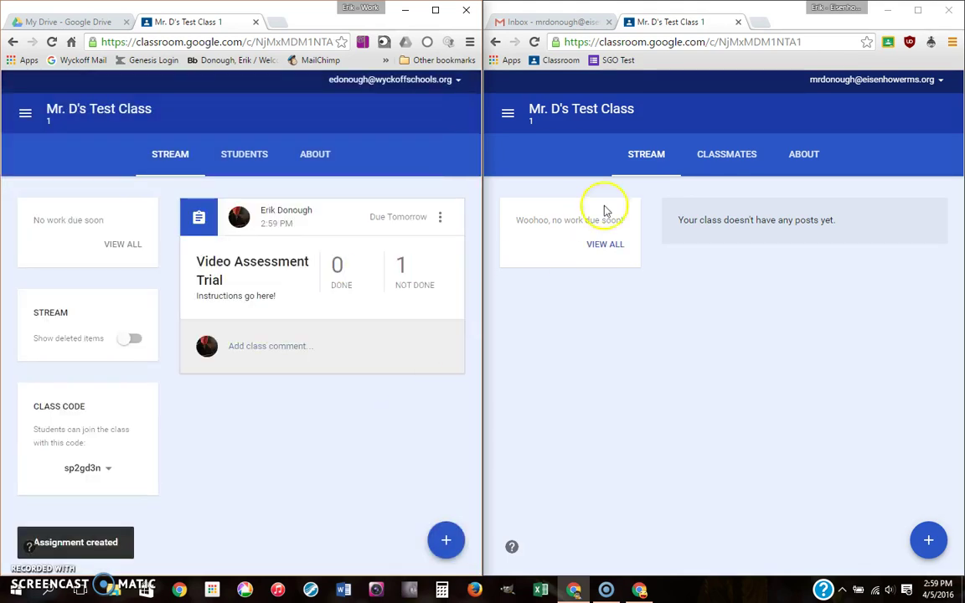
left_click(671, 161)
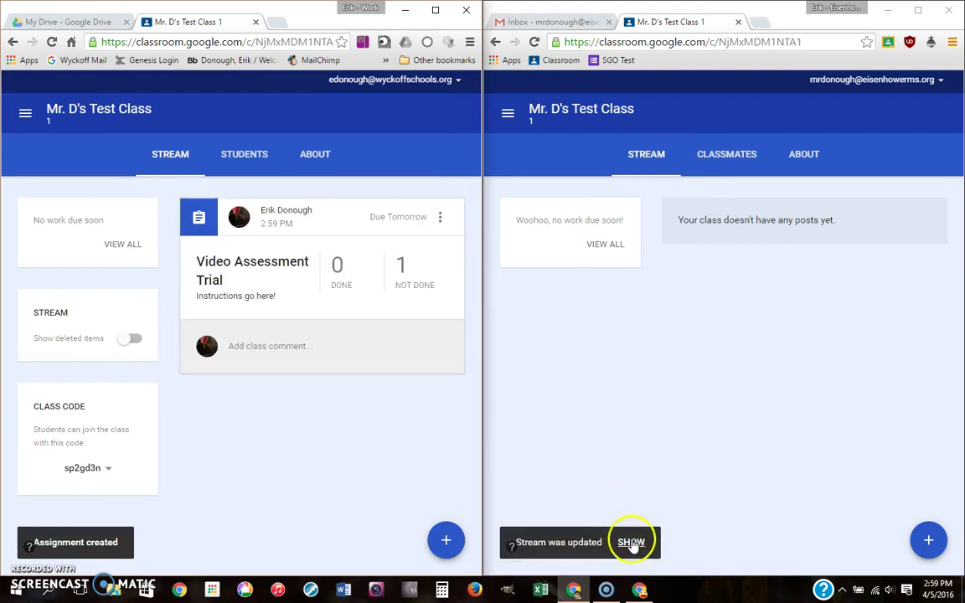
left_click(631, 542)
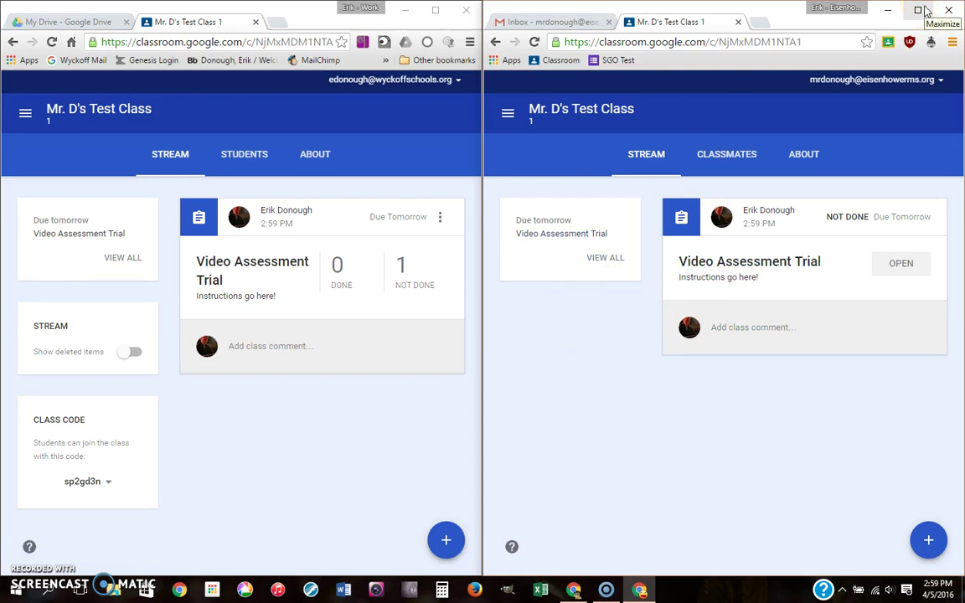
Step: Maximize the student's window, open the Video Assessment Trial assignment, and check its Add options
left_click(918, 10)
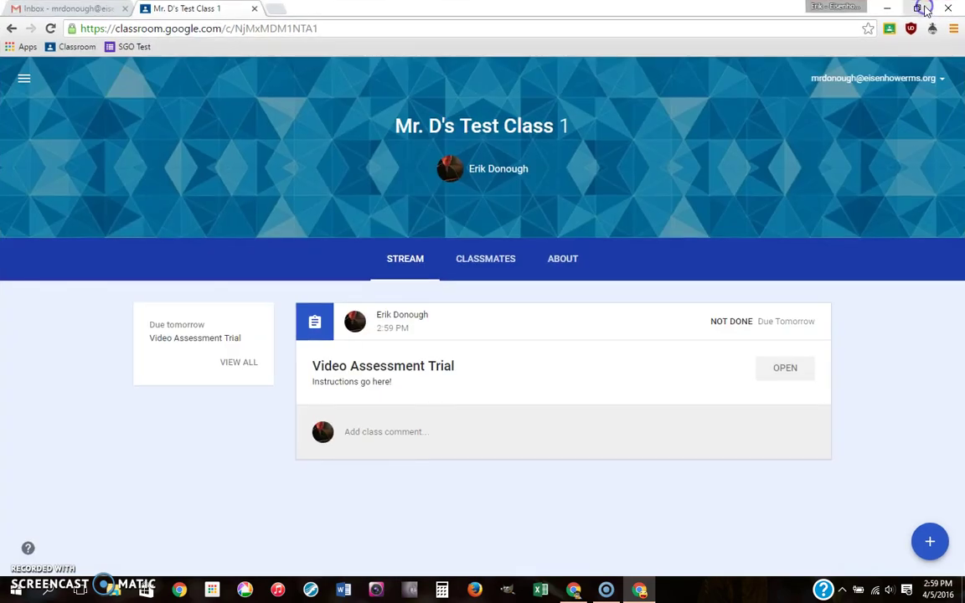
left_click(422, 373)
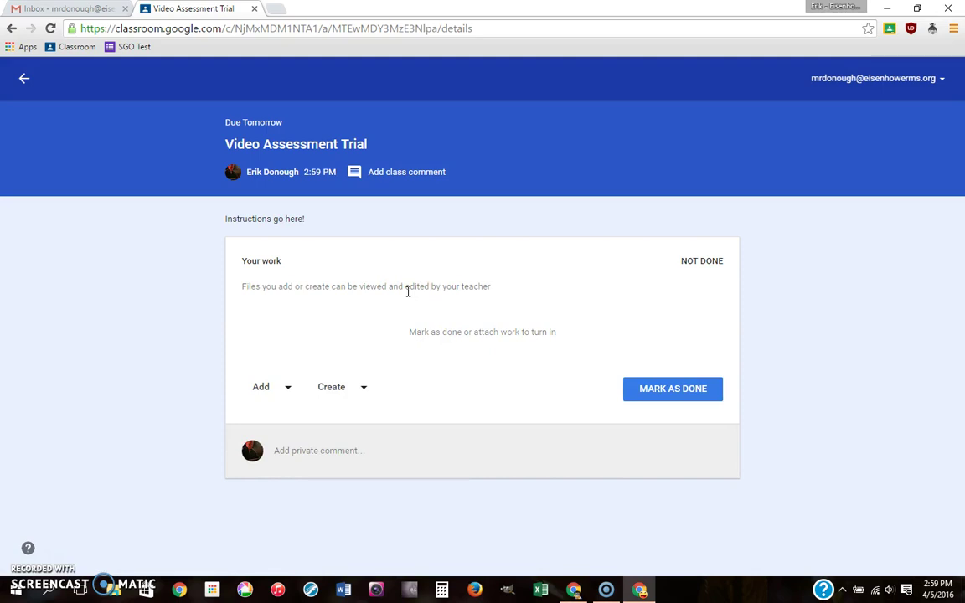
left_click(284, 387)
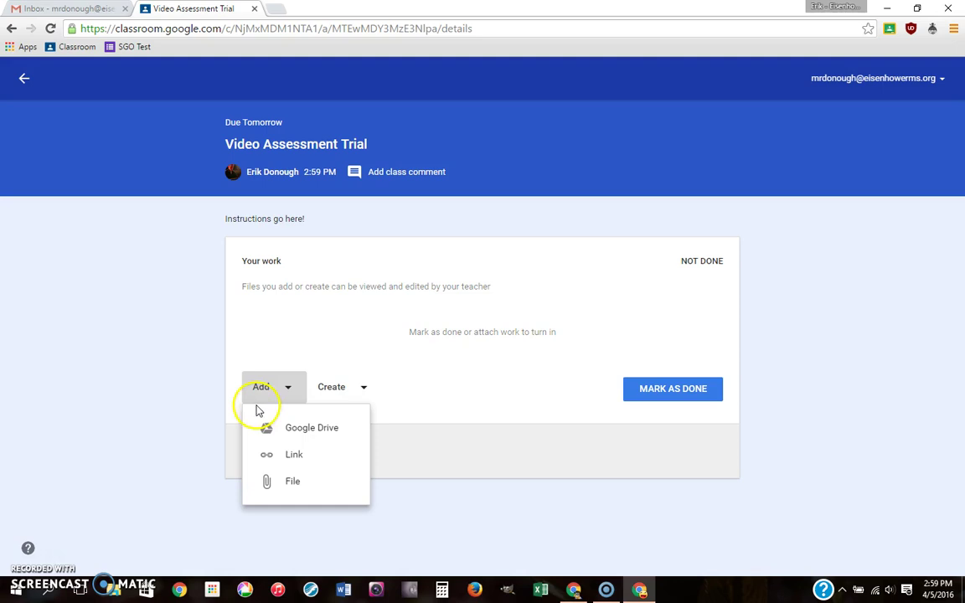
left_click(211, 392)
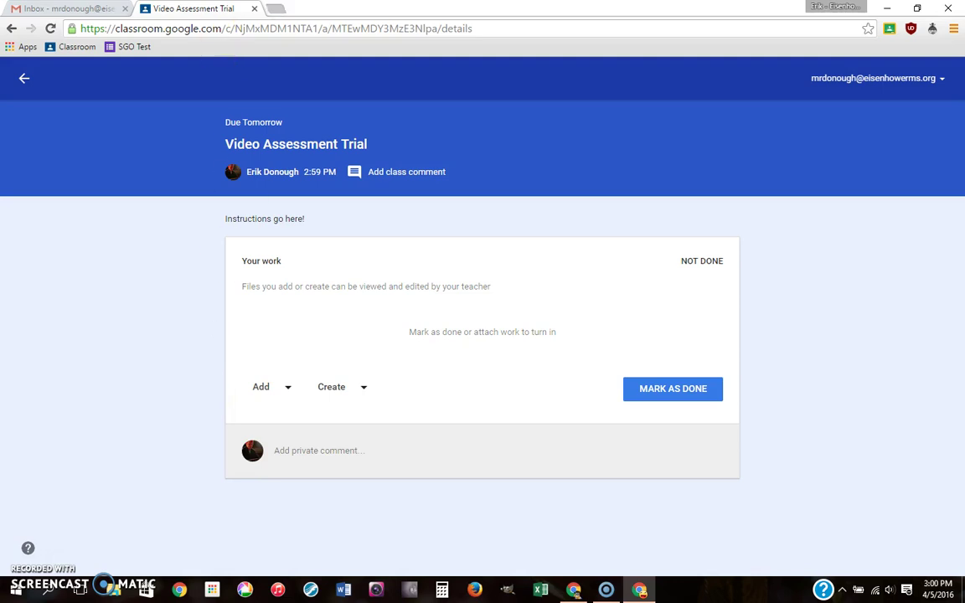
Step: Launch Clipchamp from the Apps page in a new tab and start its Record Video tool
left_click(275, 8)
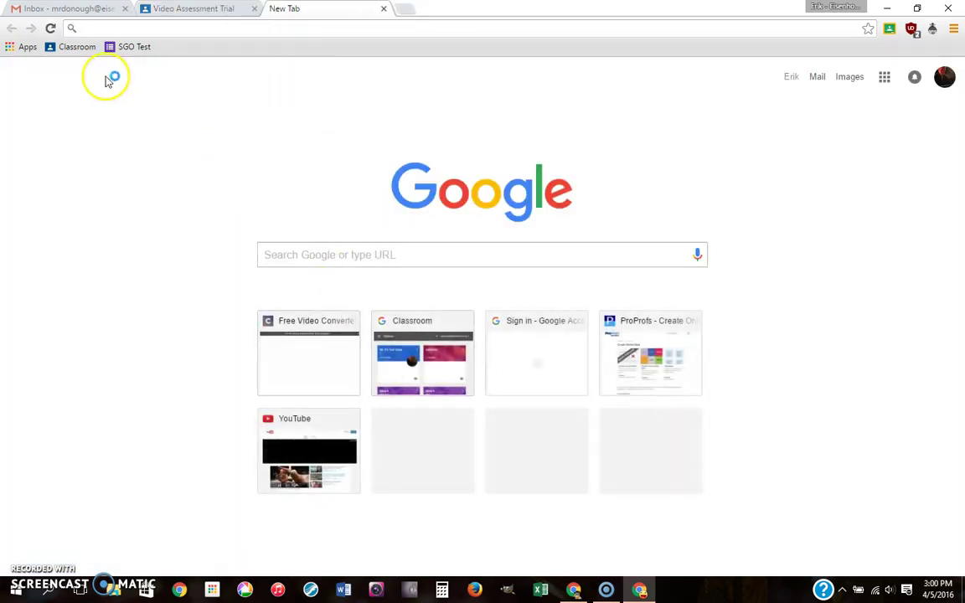
left_click(27, 48)
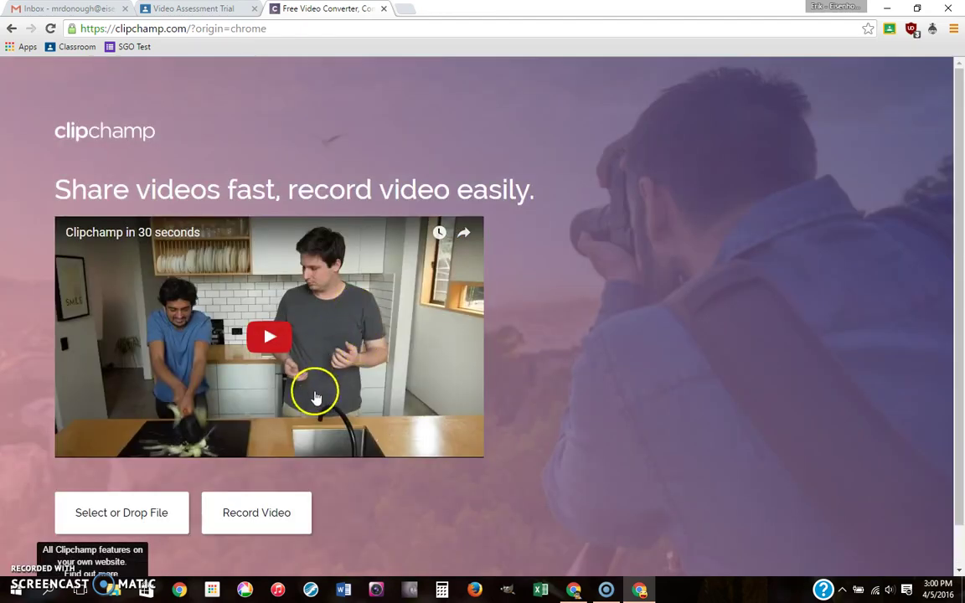
left_click(274, 511)
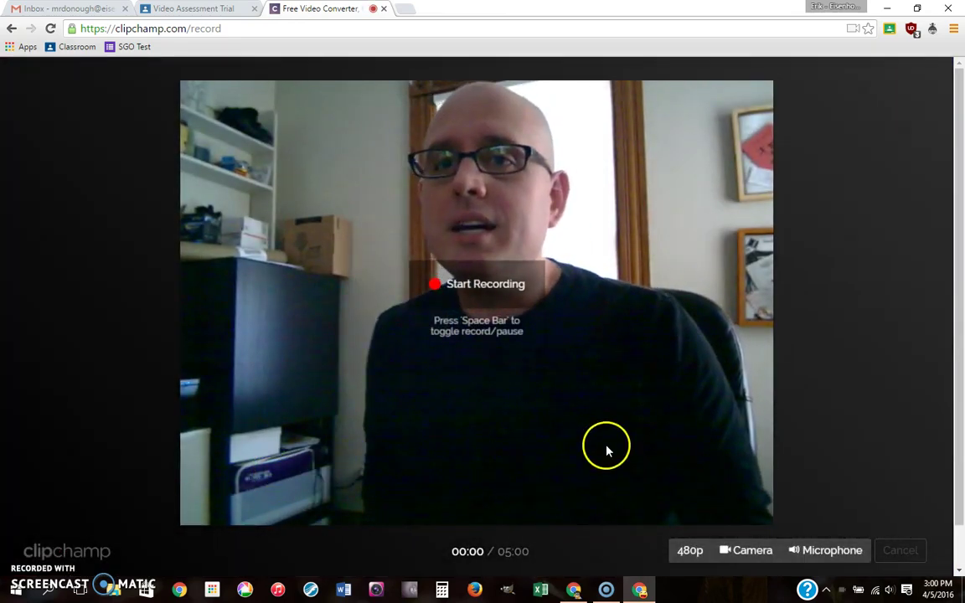
Step: Check the available camera and microphone options, keeping the defaults
left_click(748, 563)
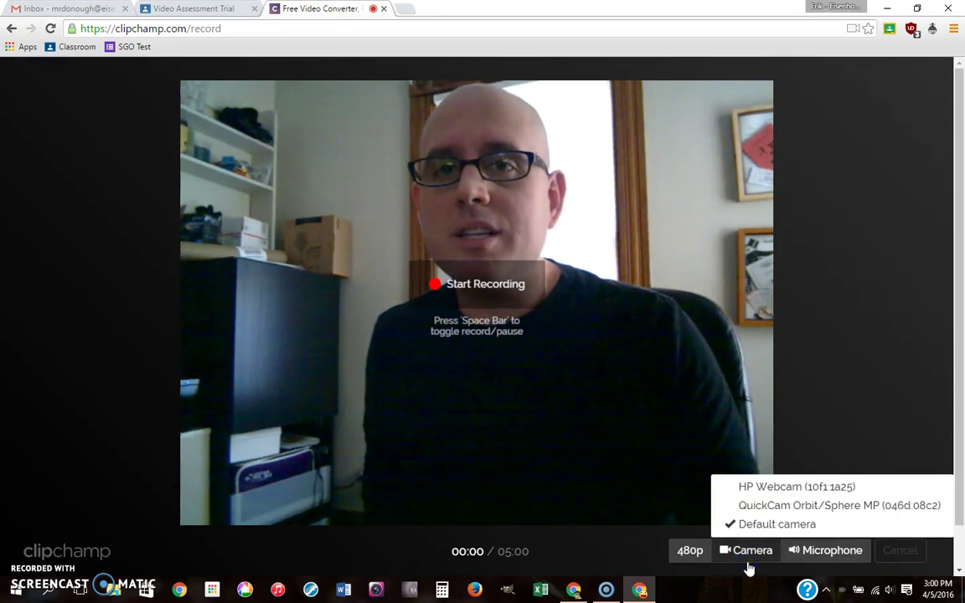
left_click(819, 555)
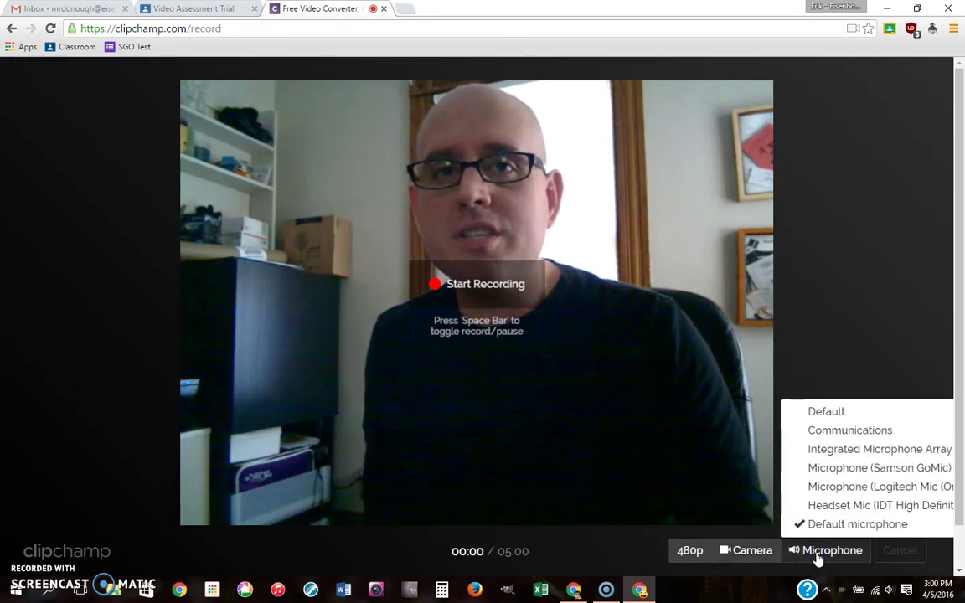
left_click(645, 550)
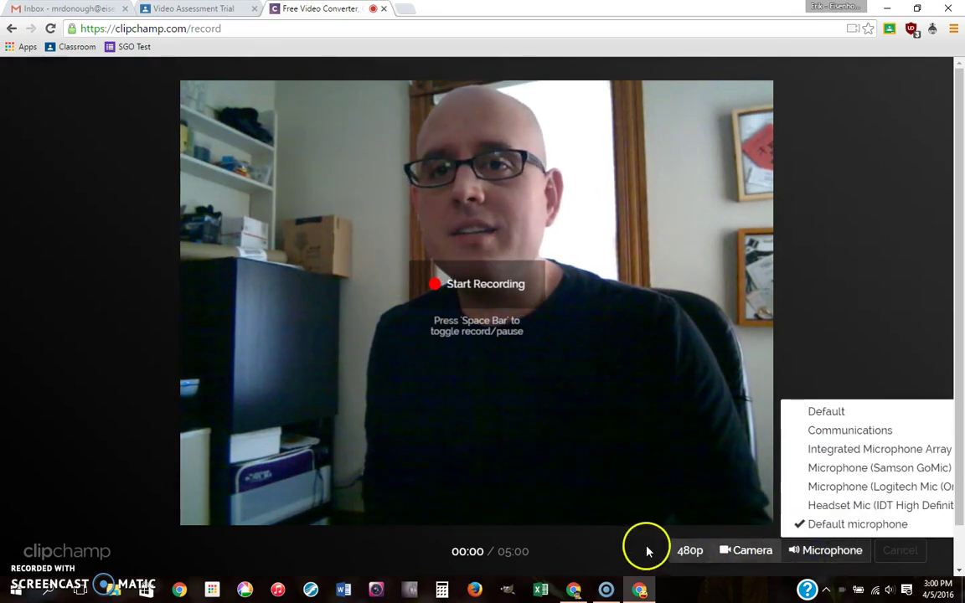
left_click(827, 553)
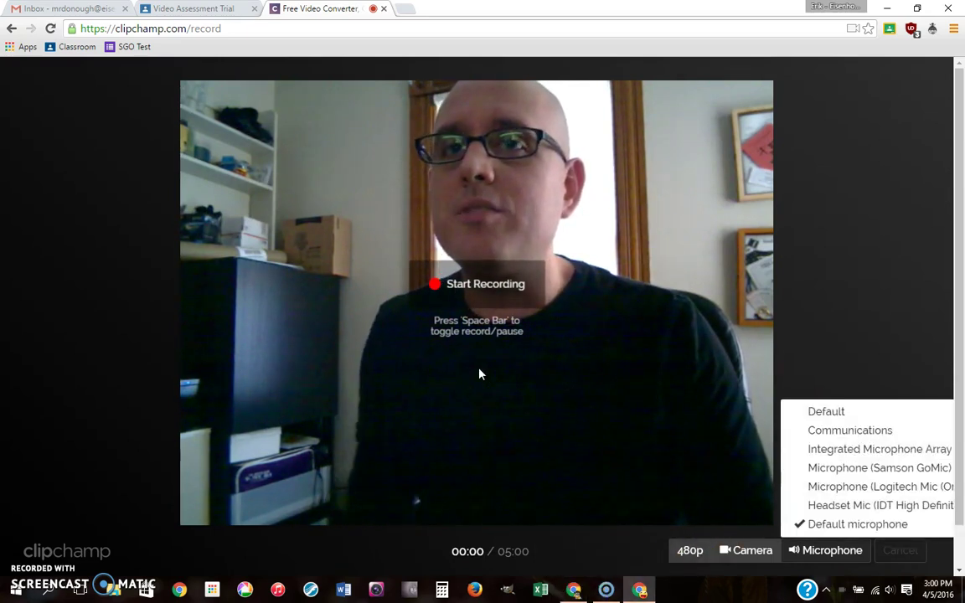
Step: Record a short webcam video, then play it back and pause it
left_click(496, 317)
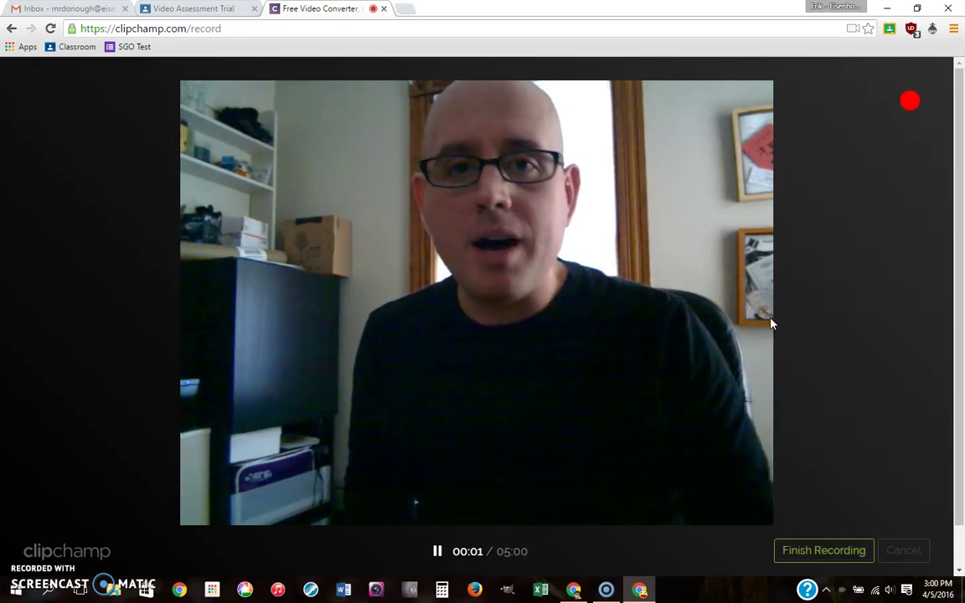
left_click(823, 546)
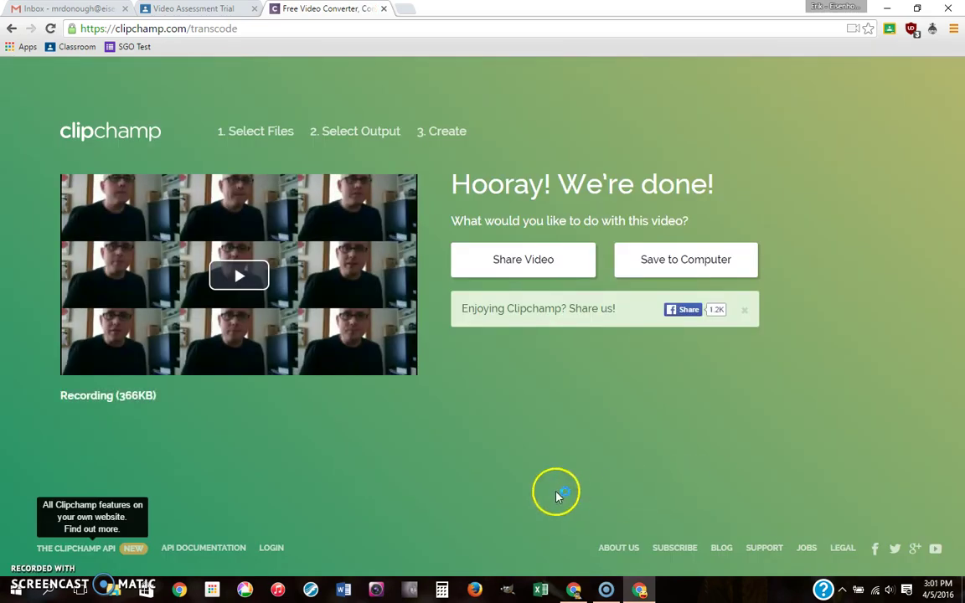
left_click(240, 276)
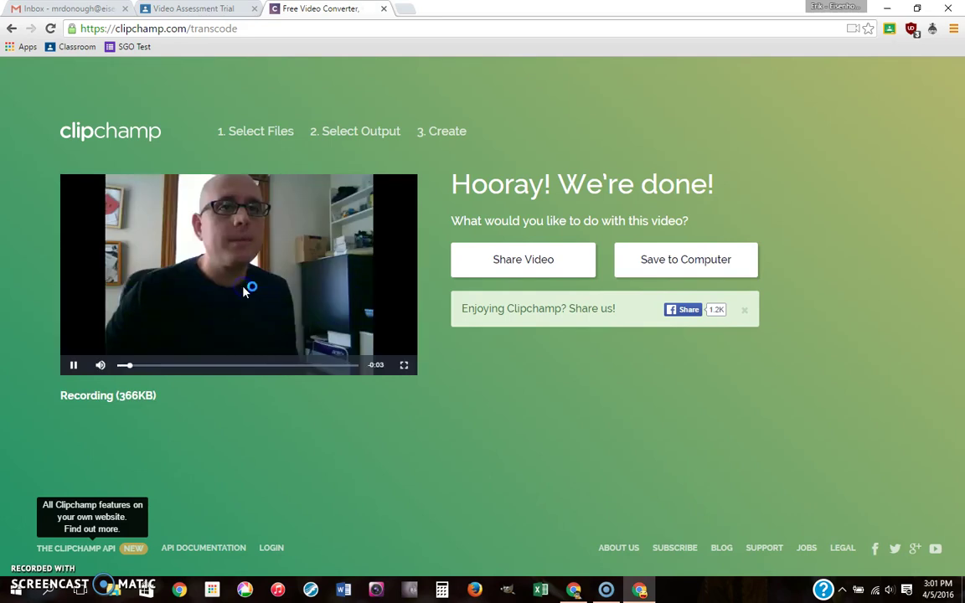
left_click(74, 367)
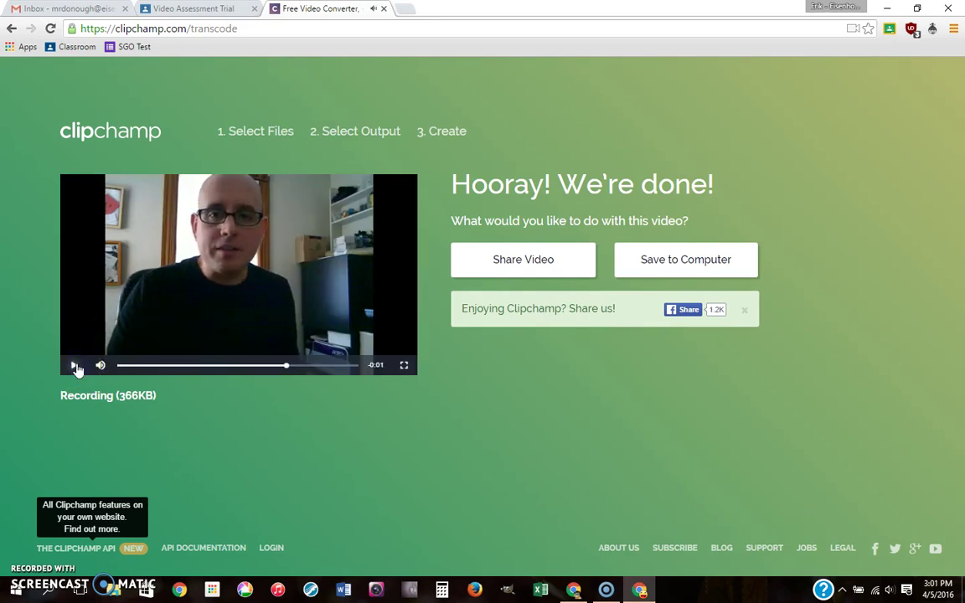
Step: Show the Share Video list of Vimeo, YouTube, Facebook and Google Drive
left_click(581, 256)
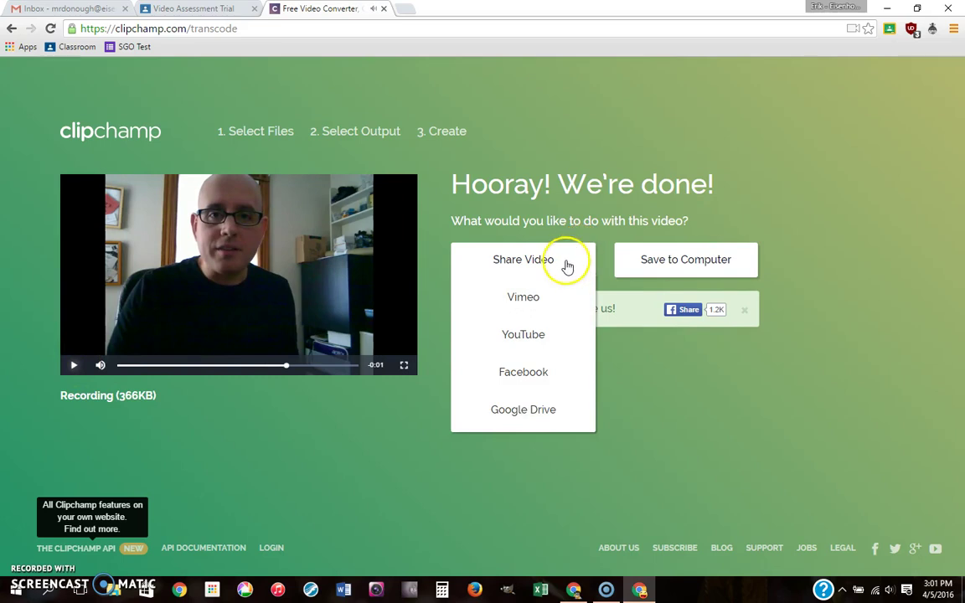
left_click(715, 263)
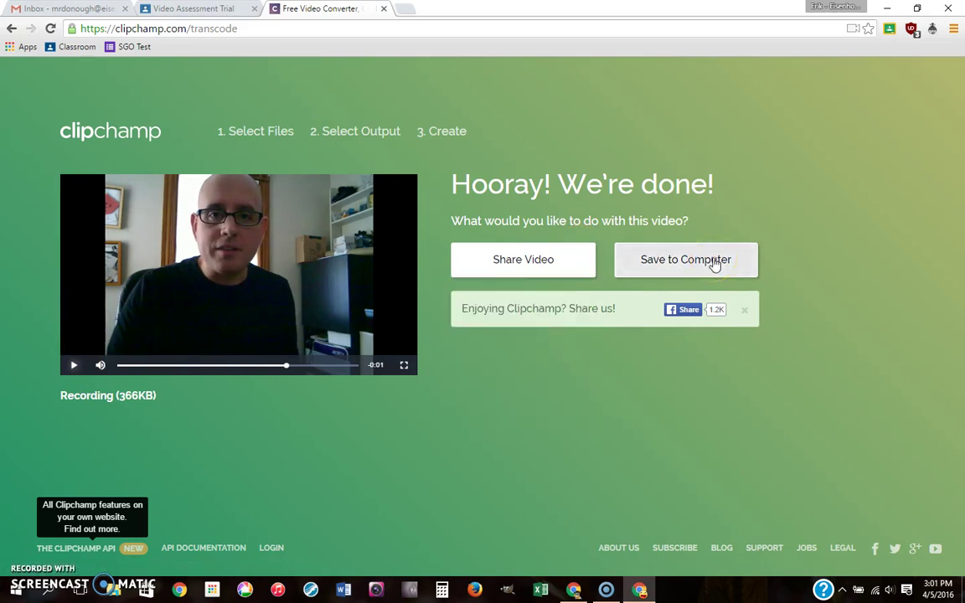
mouse_move(517, 273)
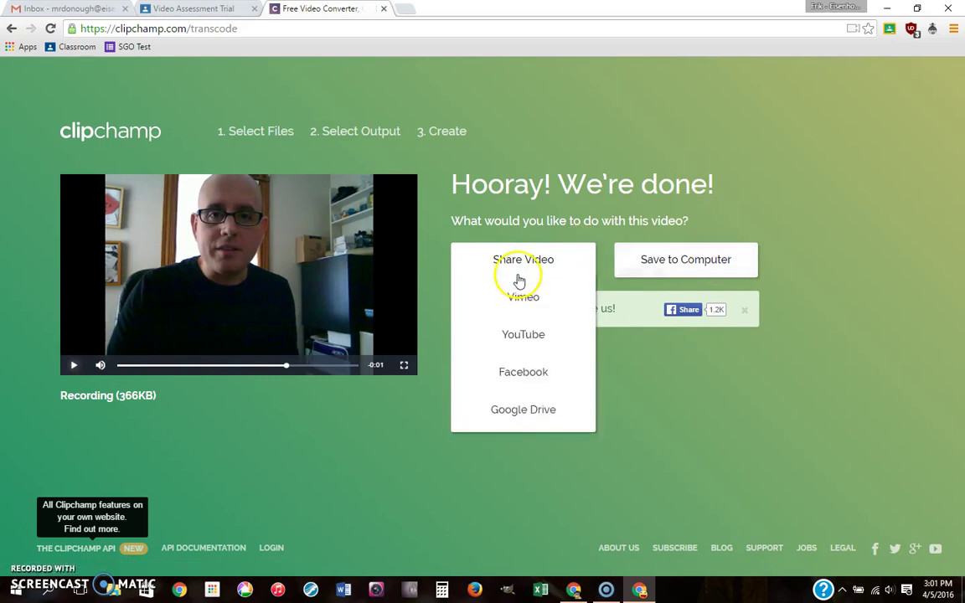
Step: Publish the video to Google Drive with the title 'My Playing Test!'
left_click(519, 411)
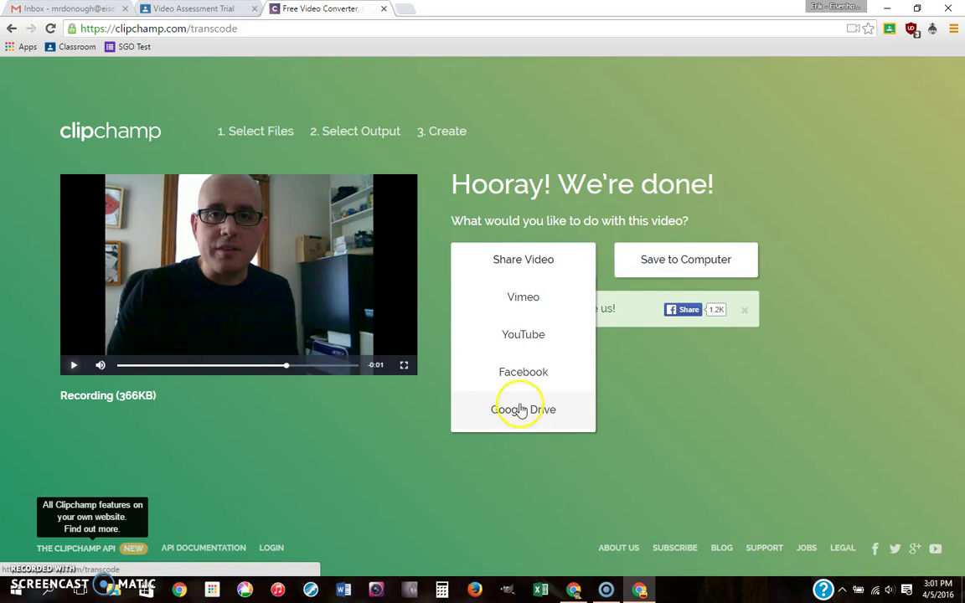
left_click(538, 295)
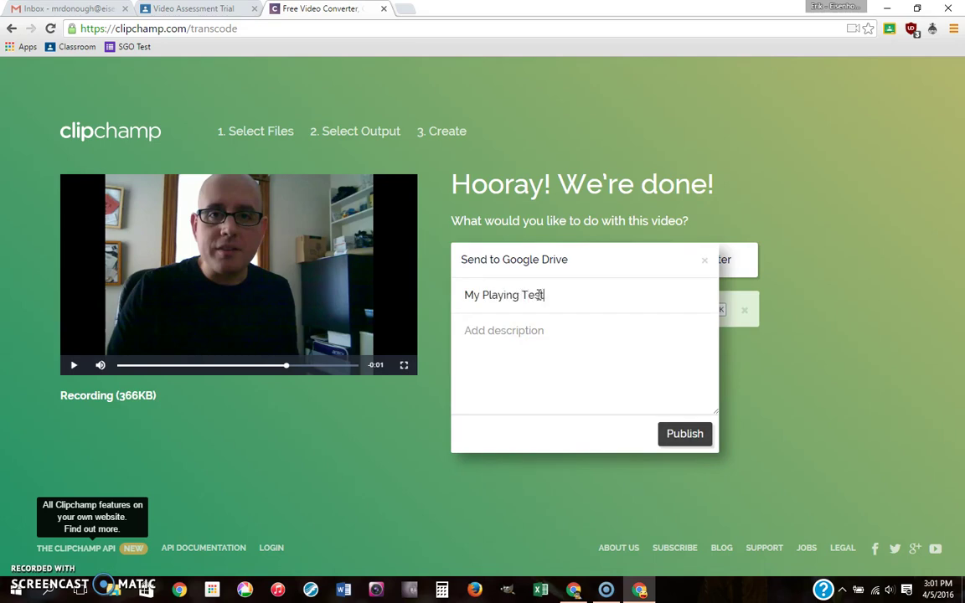
left_click(682, 434)
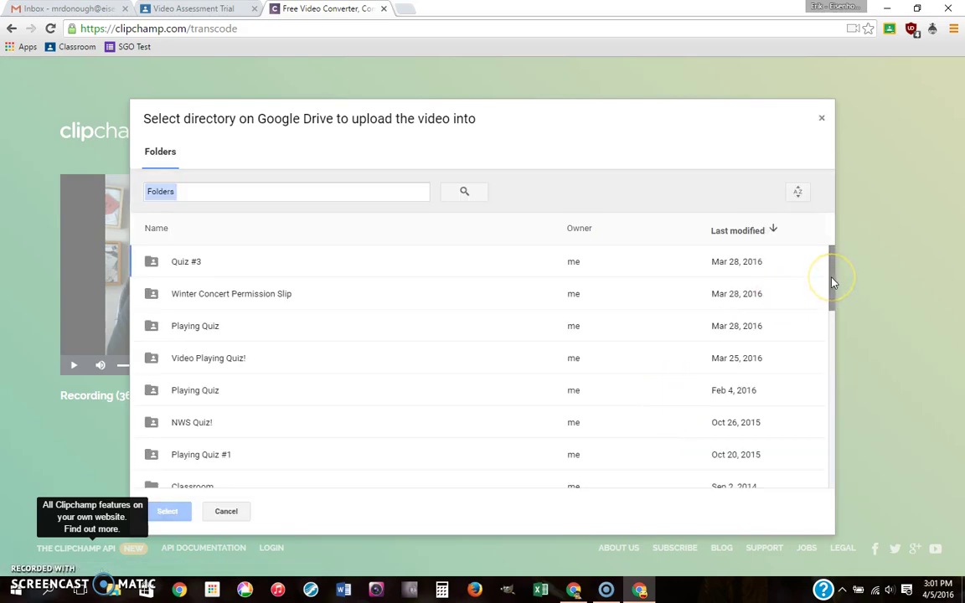
Step: Save the upload in the Classroom > Mr. D's Test Class 1 folder, then return to the assignment tab
left_click_drag(832, 283, 829, 311)
scroll(270, 372, "up", 1)
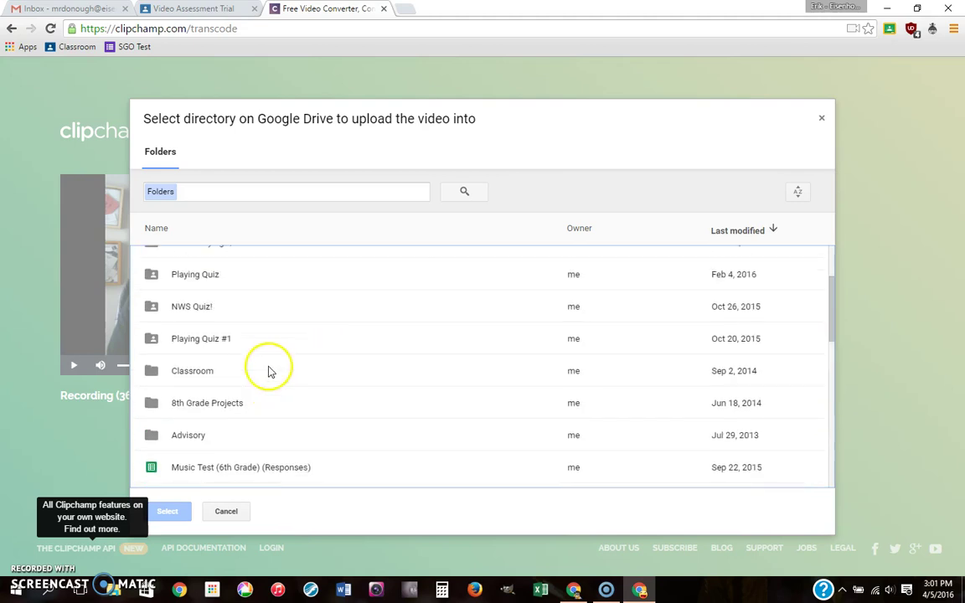
scroll(270, 373, "up", 2)
scroll(269, 373, "down", 3)
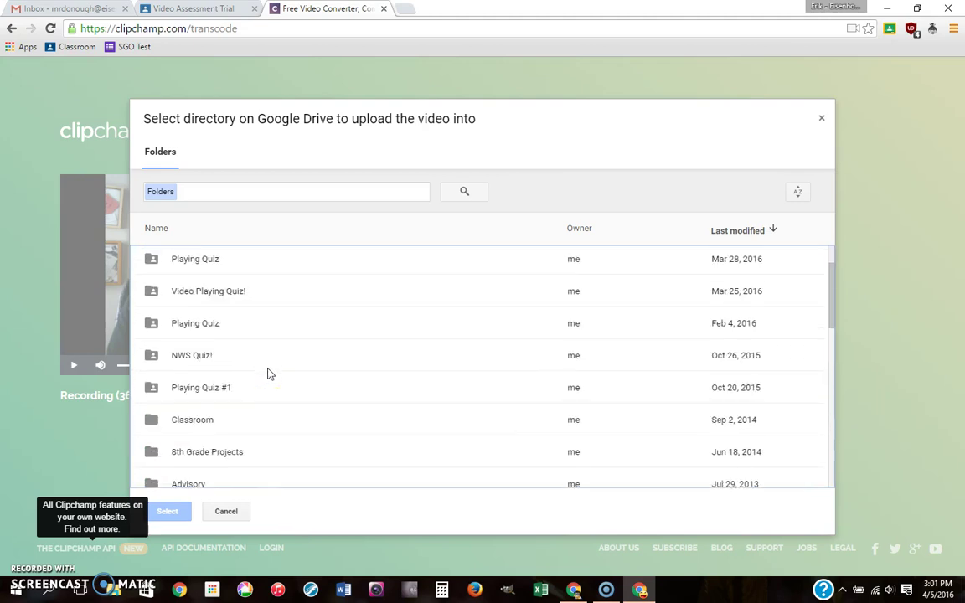
left_click(231, 407)
double_click(237, 355)
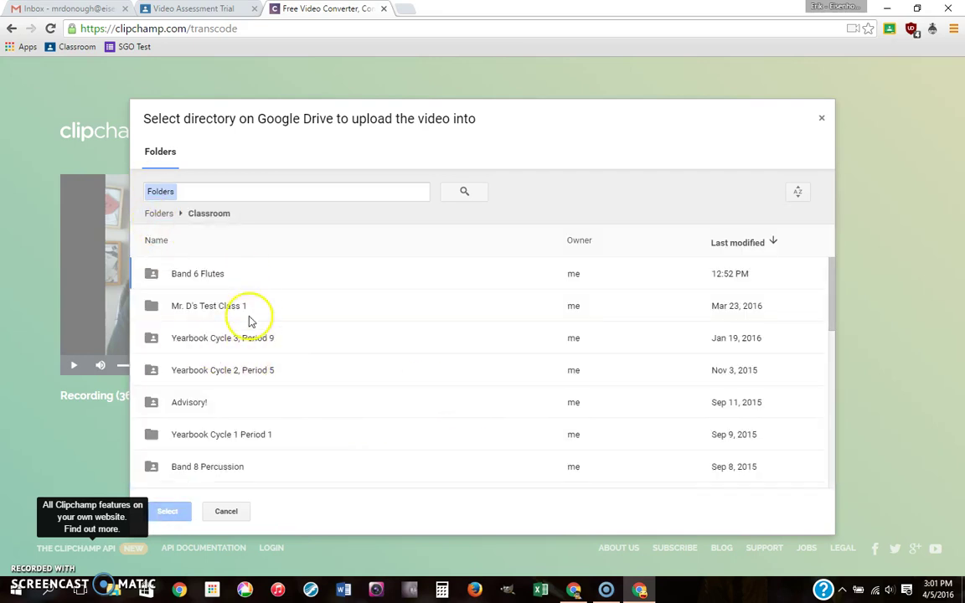
left_click(244, 308)
left_click(172, 513)
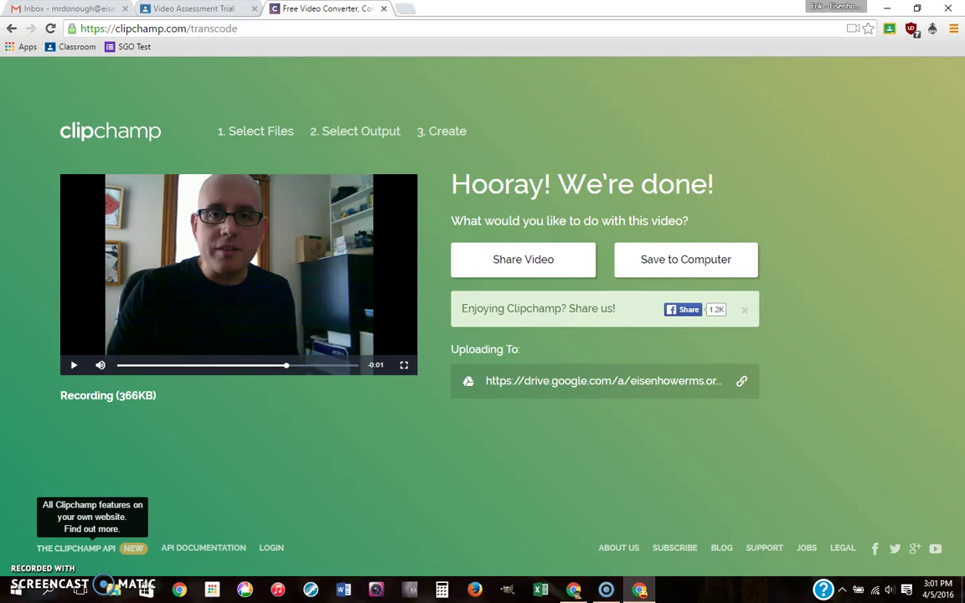
left_click(188, 9)
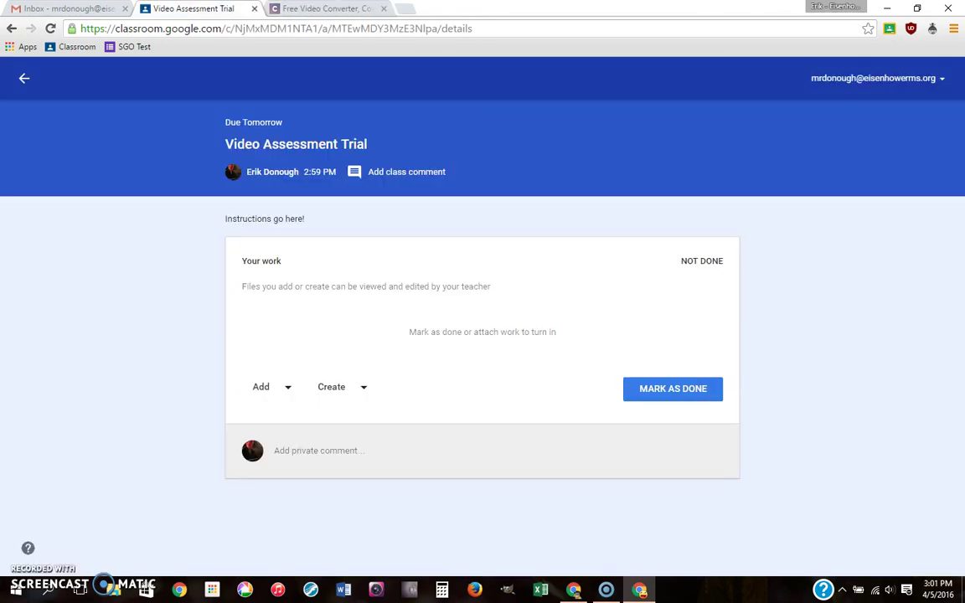
Step: Attach My Playing Test! from Drive's Classroom > Mr. D's Test Class 1 folder and turn in the assignment
left_click(265, 389)
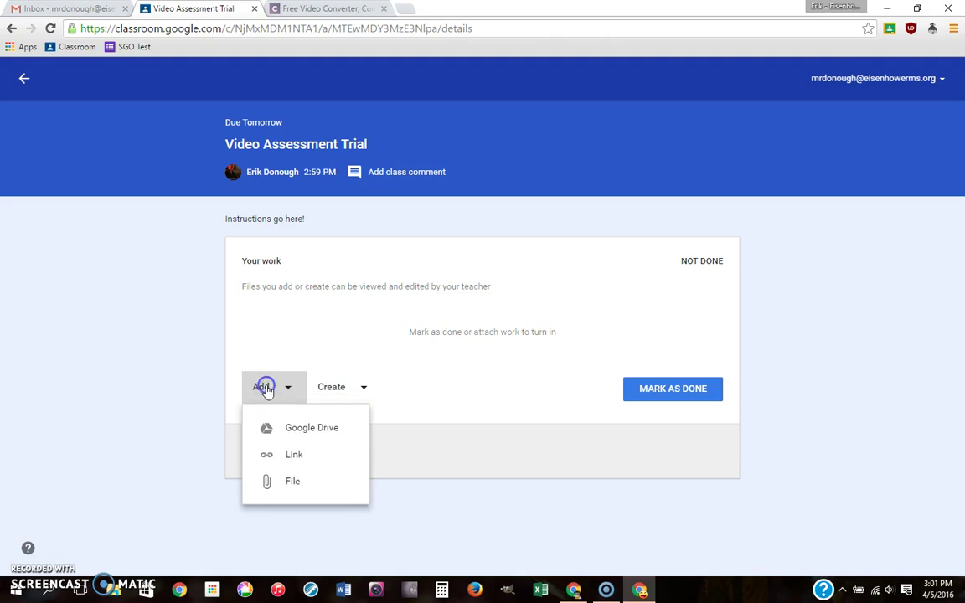
left_click(299, 438)
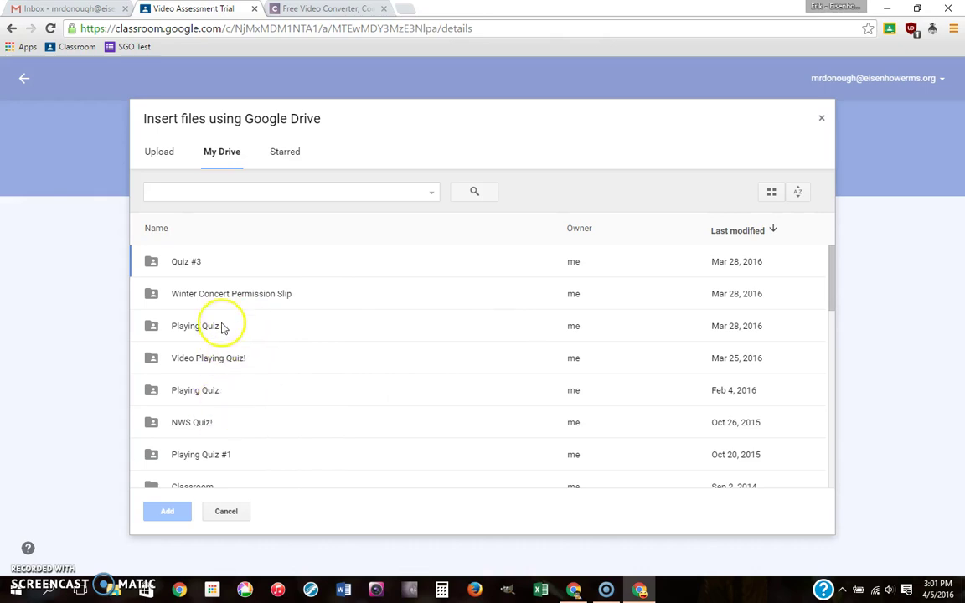
scroll(265, 371, "down", 3)
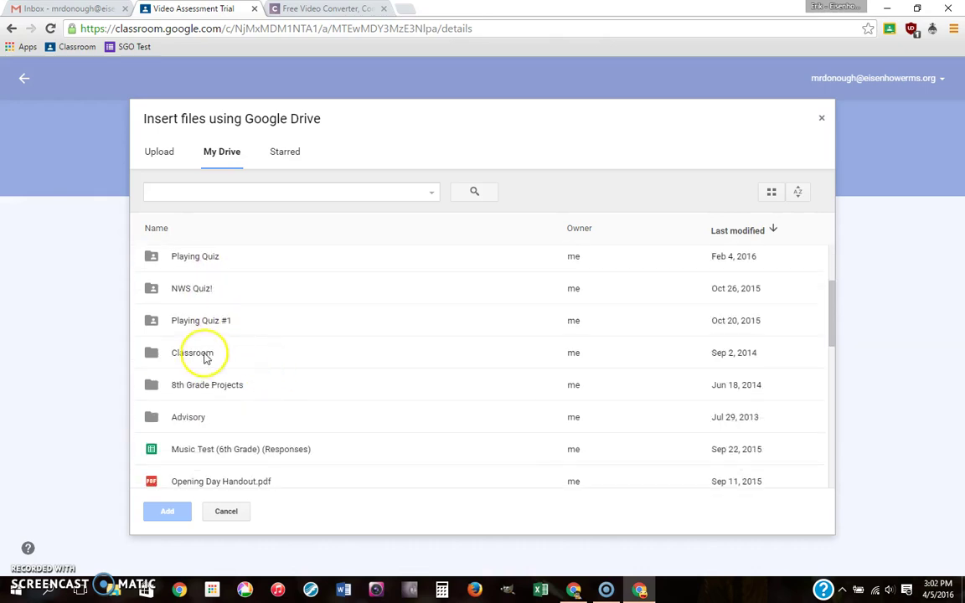
double_click(204, 355)
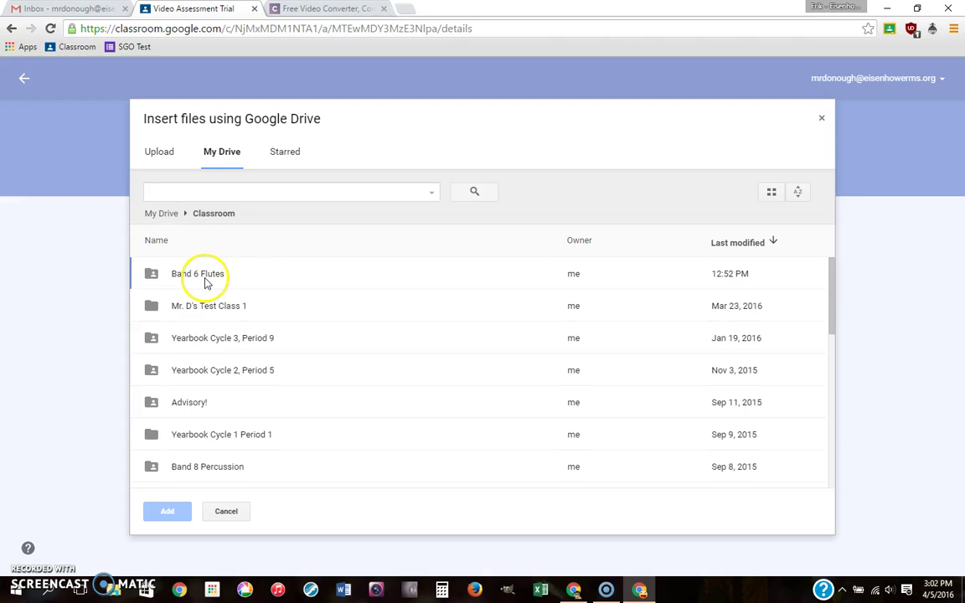
double_click(209, 306)
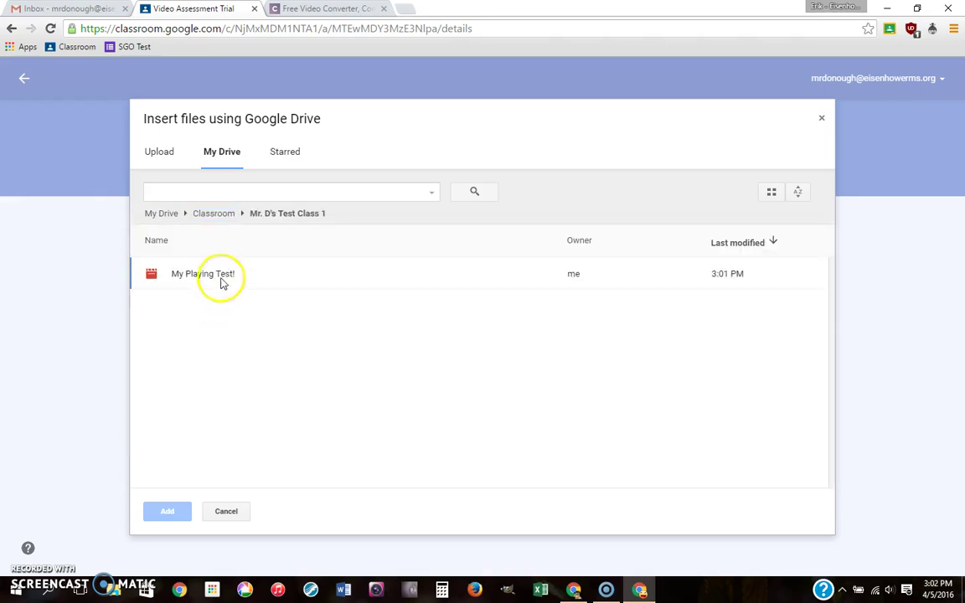
left_click(221, 283)
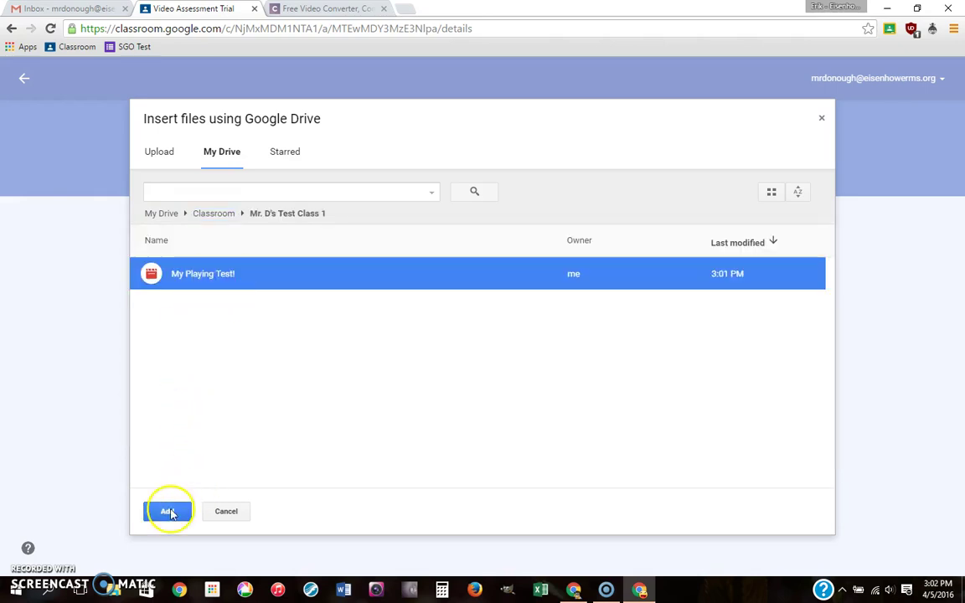
left_click(169, 512)
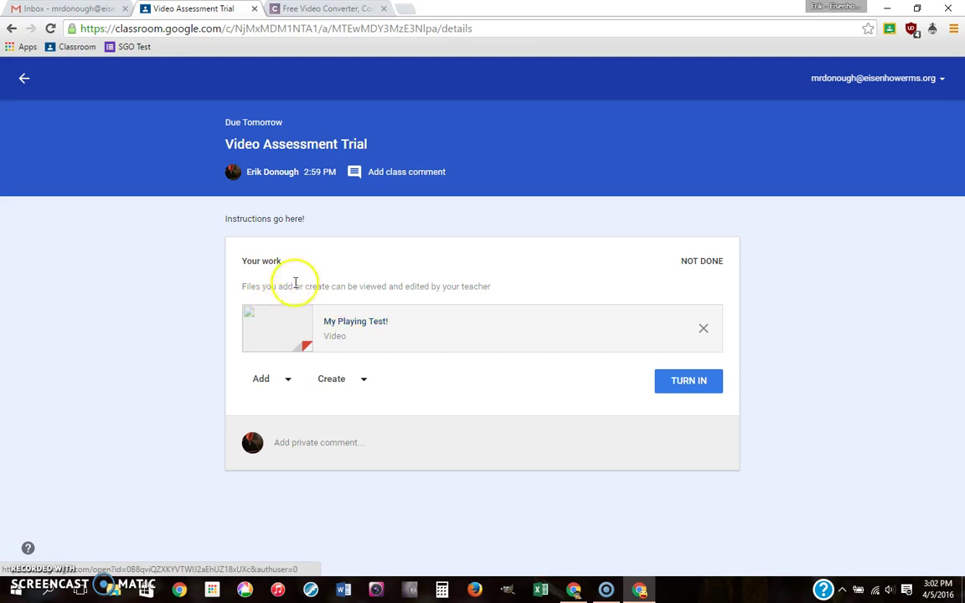
left_click(708, 381)
left_click(590, 377)
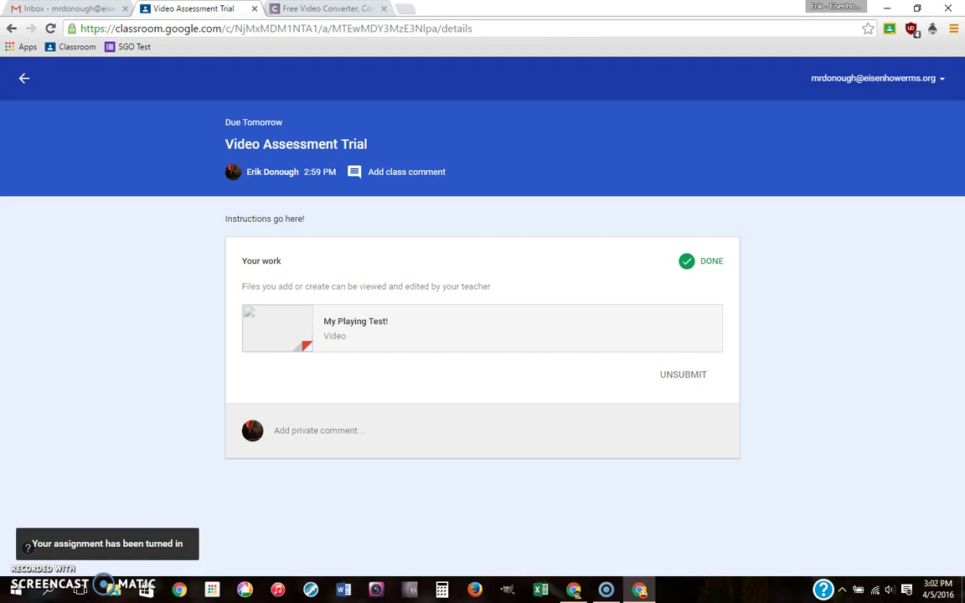
Step: In the maximized teacher window, open the Student Work page for the 1 Done submission
left_click(887, 8)
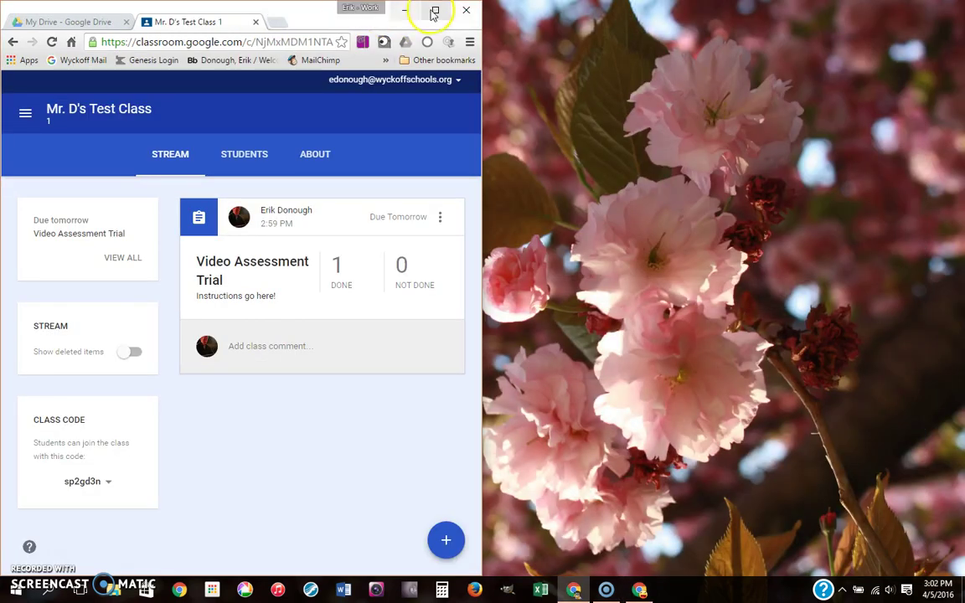
left_click(432, 10)
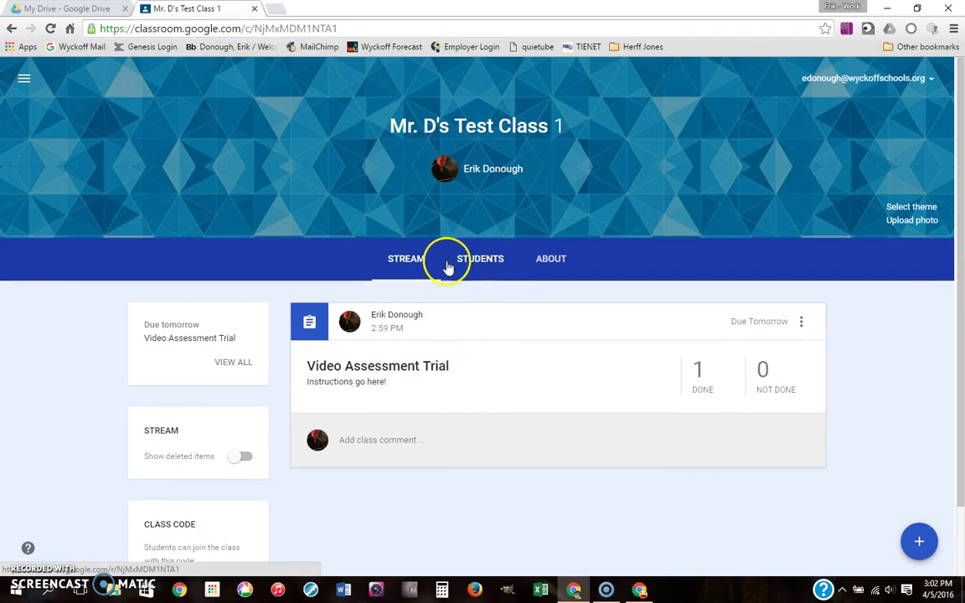
left_click(698, 381)
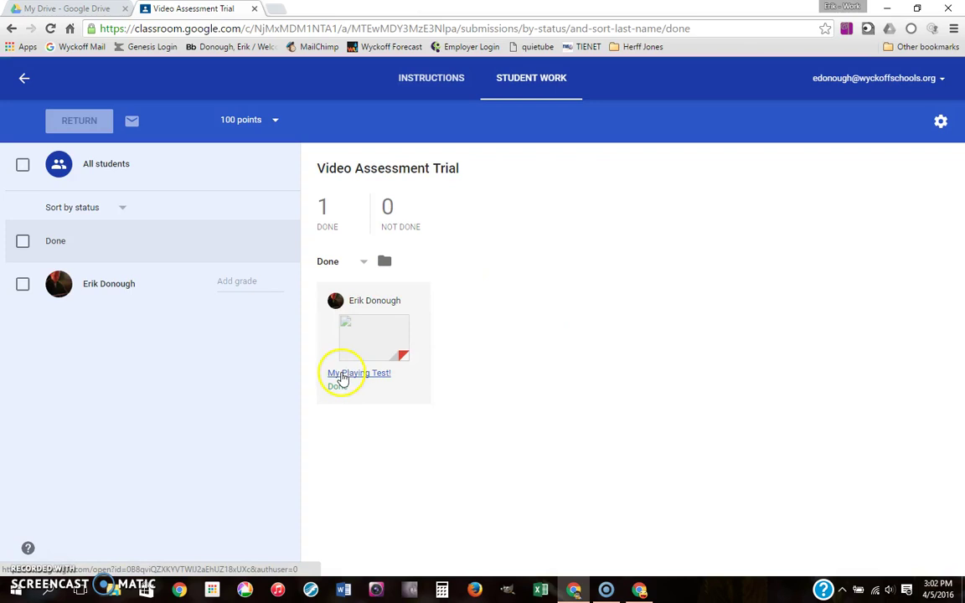
Step: Look over the submitted work, then go to My Drive in Google Drive
left_click(375, 325)
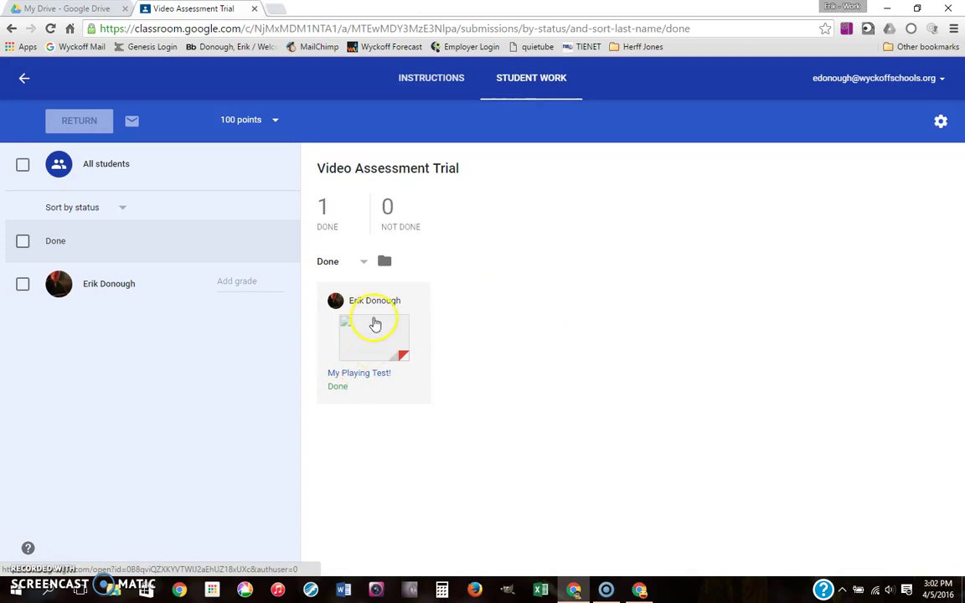
left_click(366, 322)
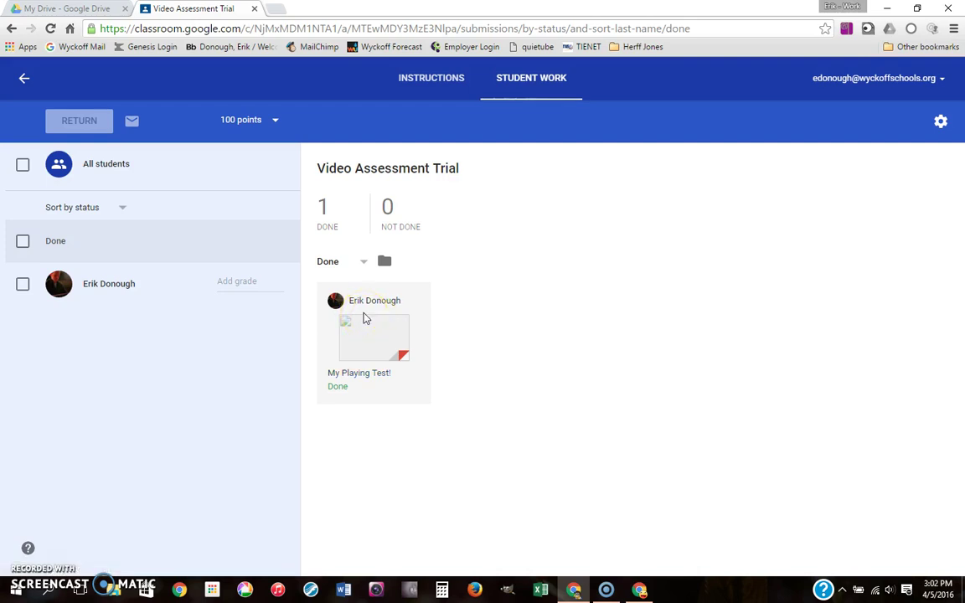
left_click(366, 303)
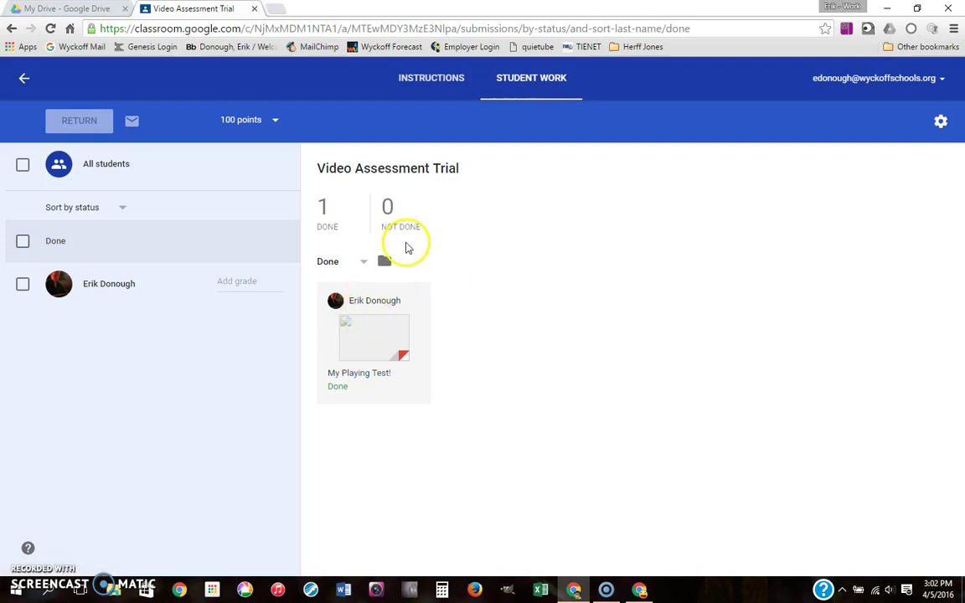
left_click(374, 356)
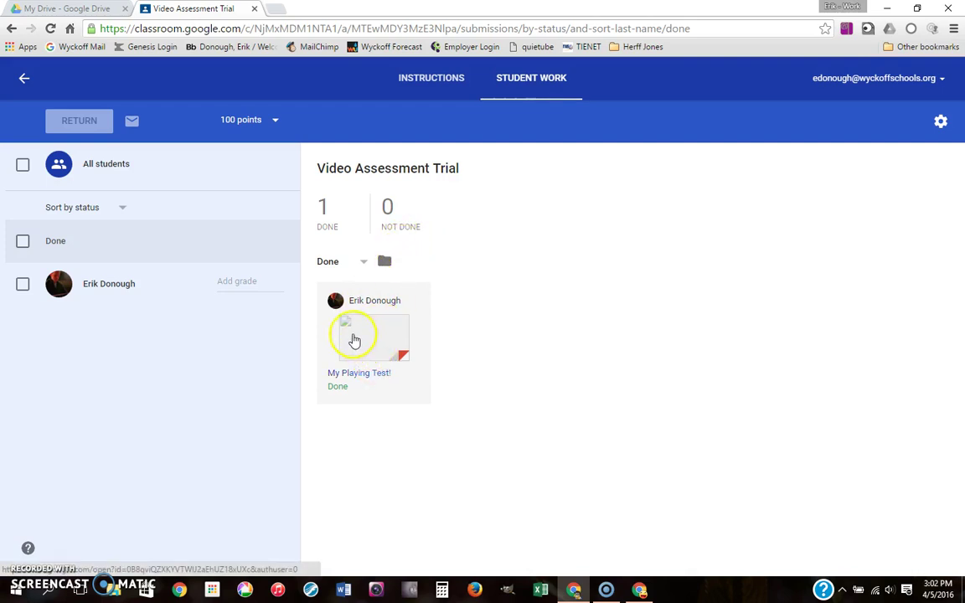
left_click(80, 9)
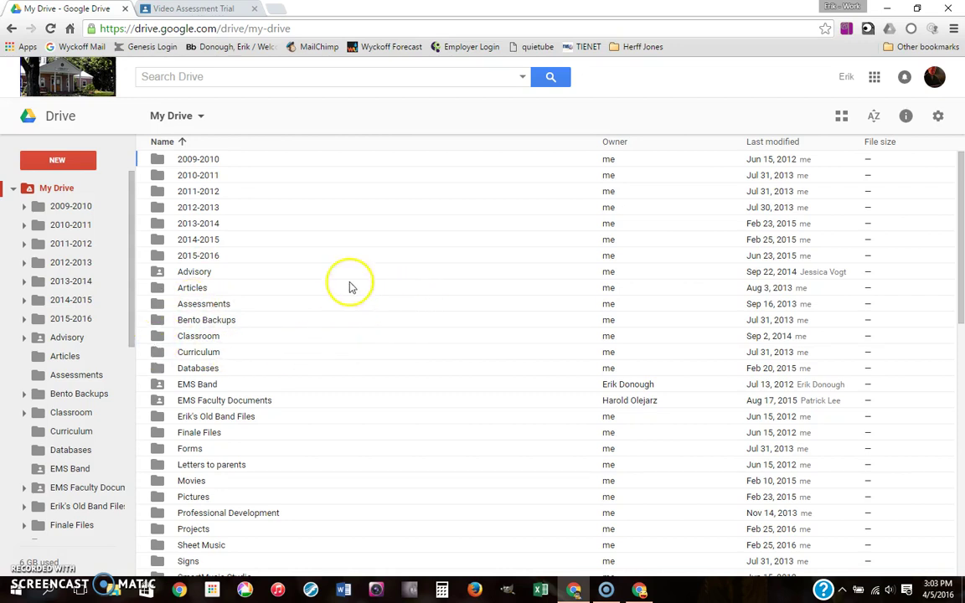
Step: Create a new Google Sheets spreadsheet inside the Classroom > Doctopus folder
left_click(227, 337)
double_click(226, 337)
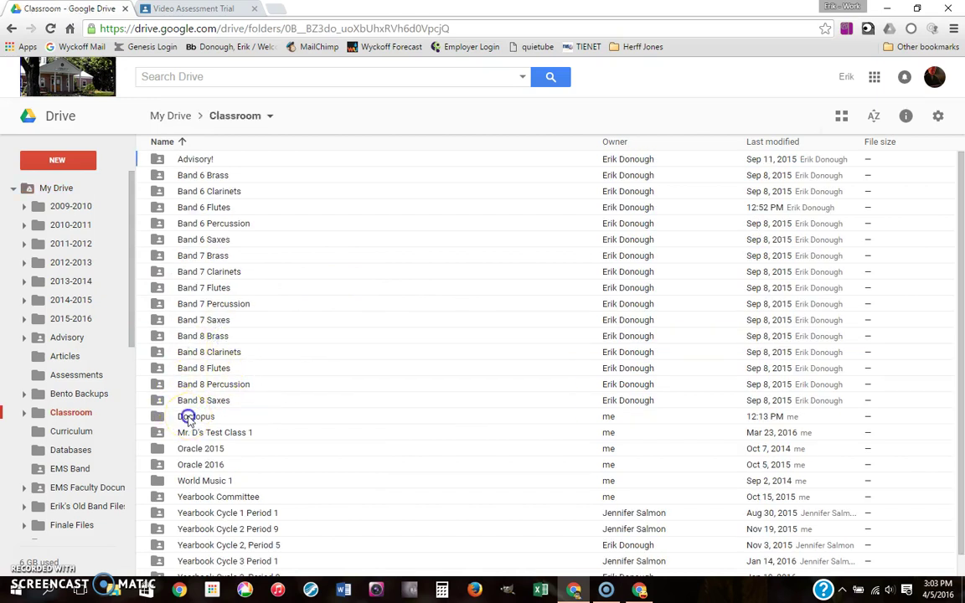
double_click(187, 418)
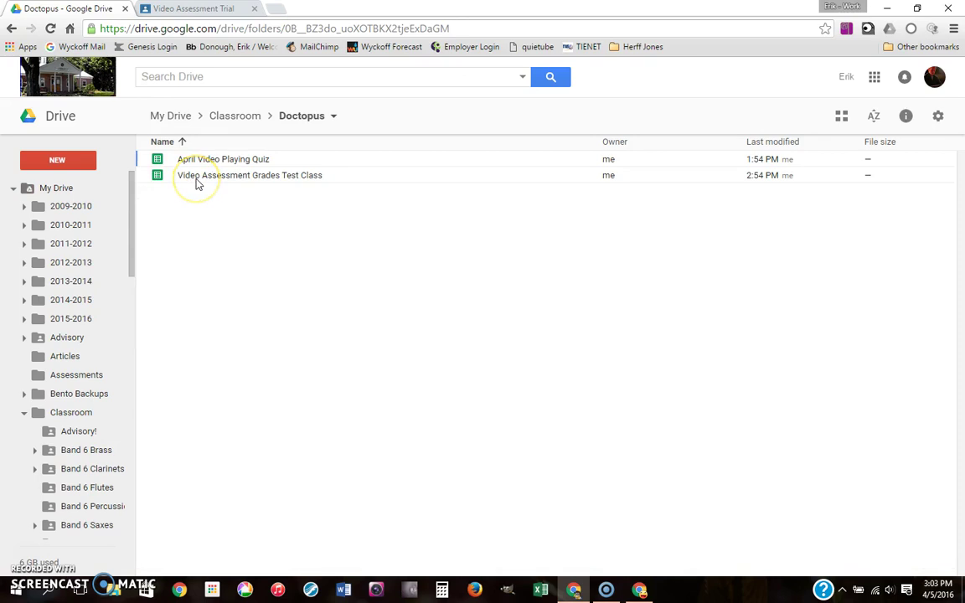
left_click(76, 161)
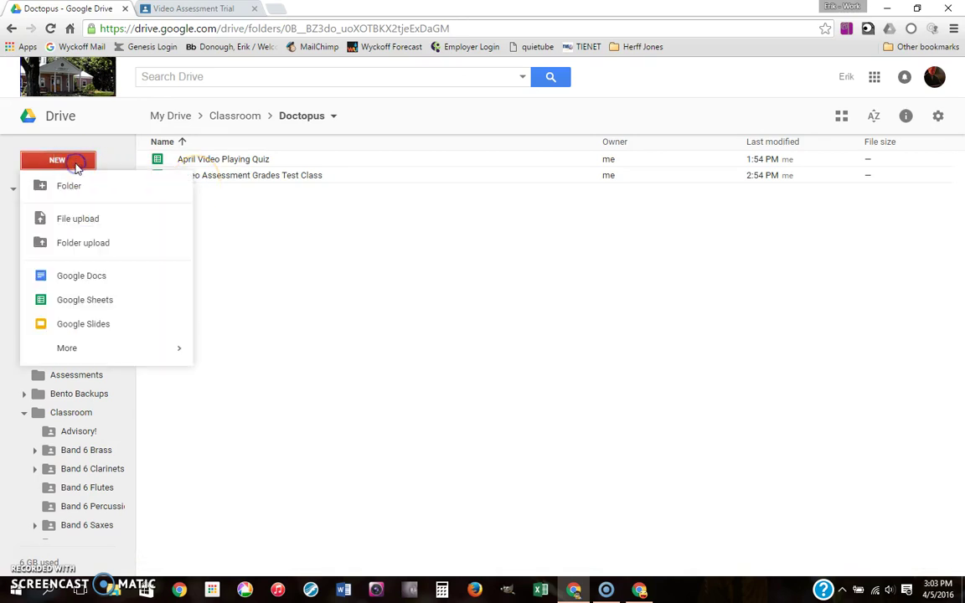
left_click(88, 300)
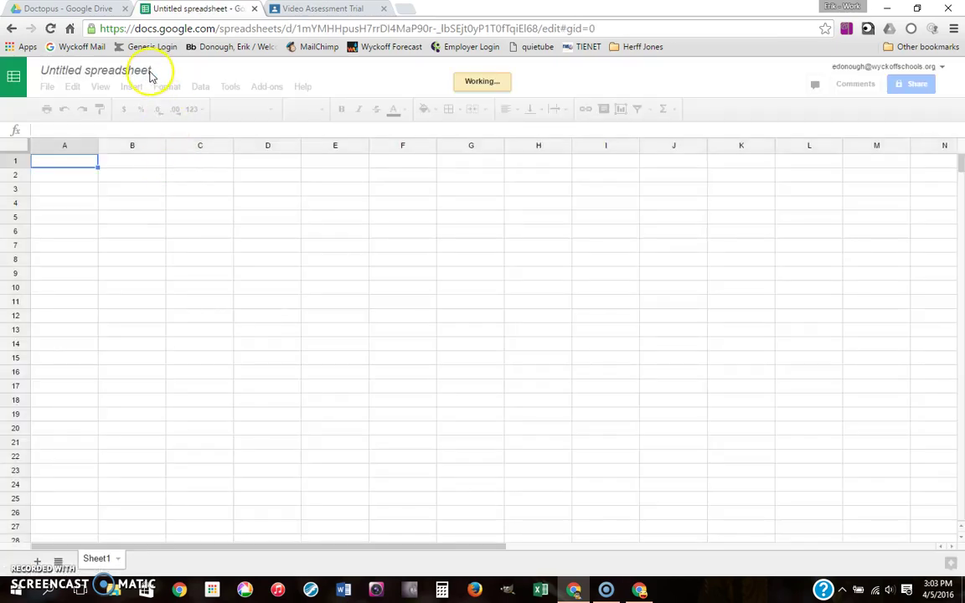
Step: Rename the spreadsheet to 'Video Assessment Trial Grades'
left_click(147, 73)
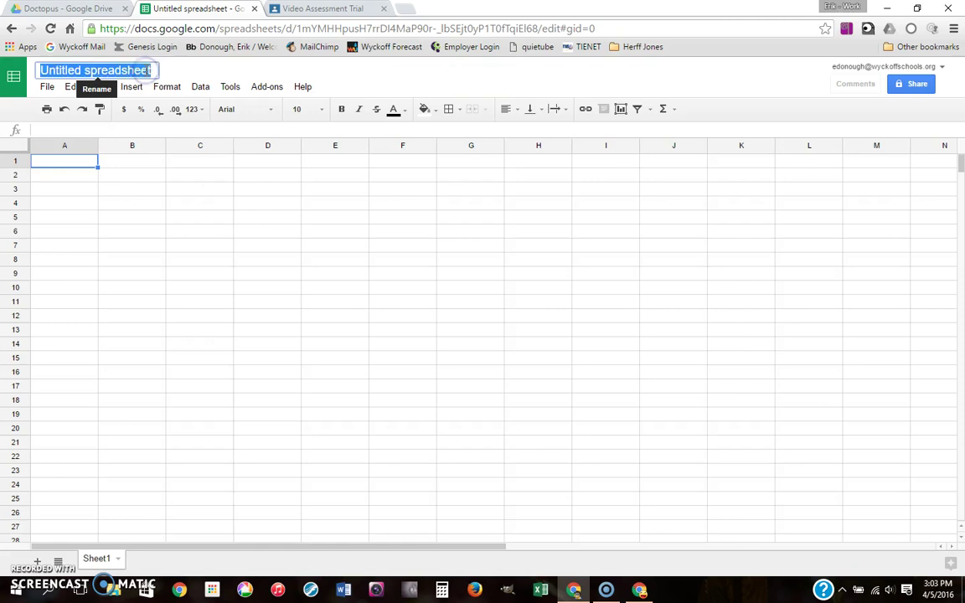
type("Video Assessment Trial Grades")
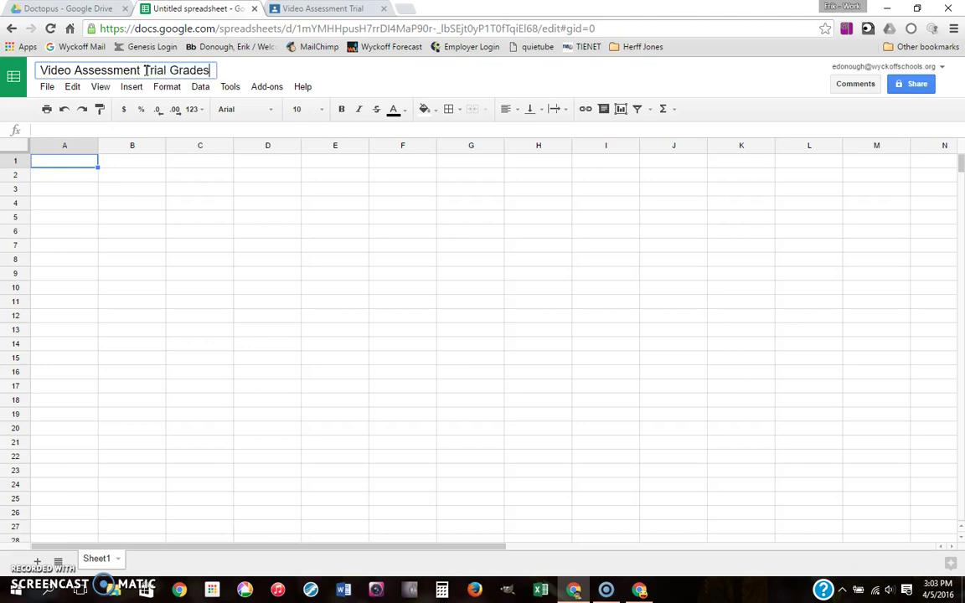
key("Return")
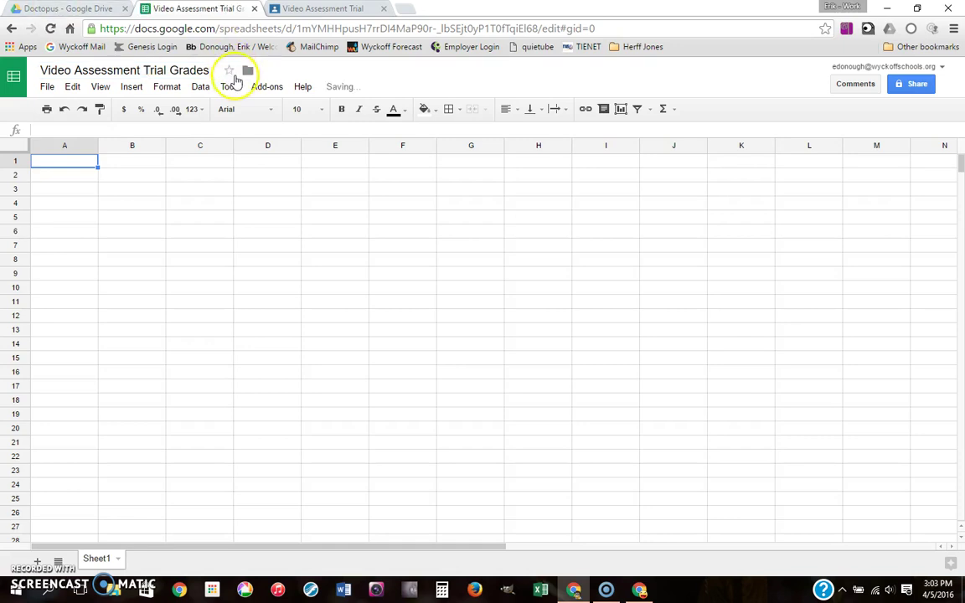
Step: Install the free Doctopus add-on from the add-on store and allow its permissions
left_click(262, 86)
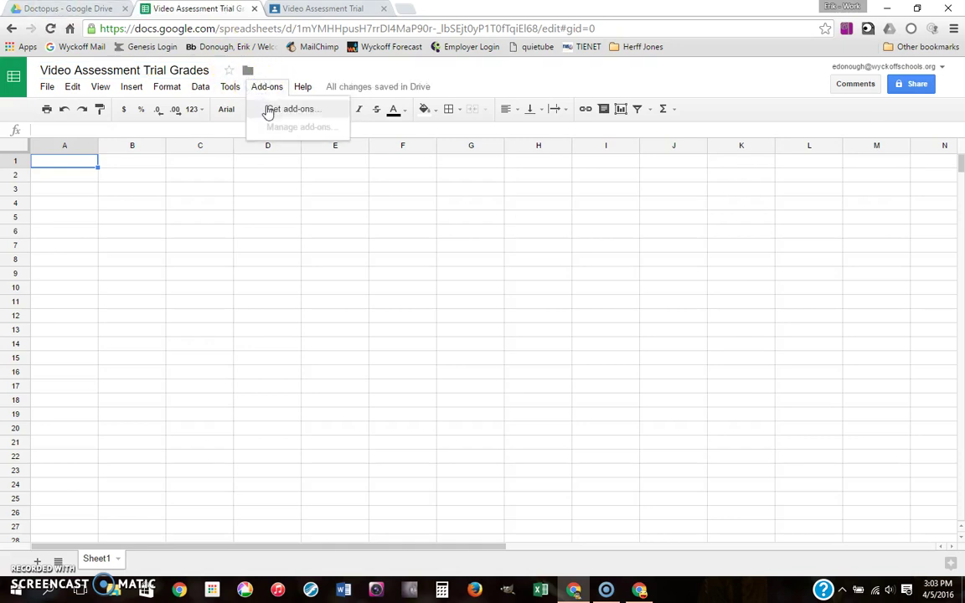
left_click(268, 110)
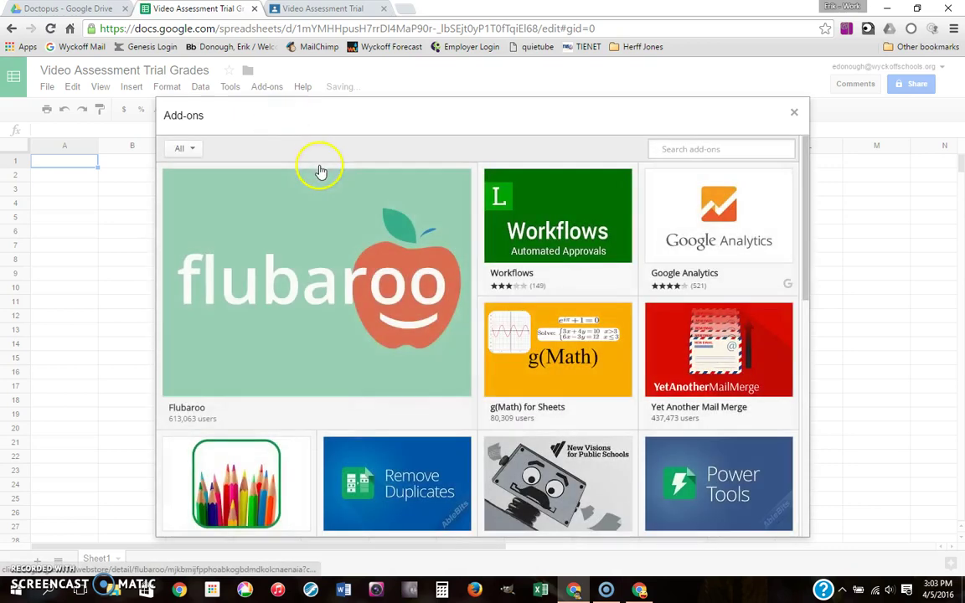
left_click(700, 147)
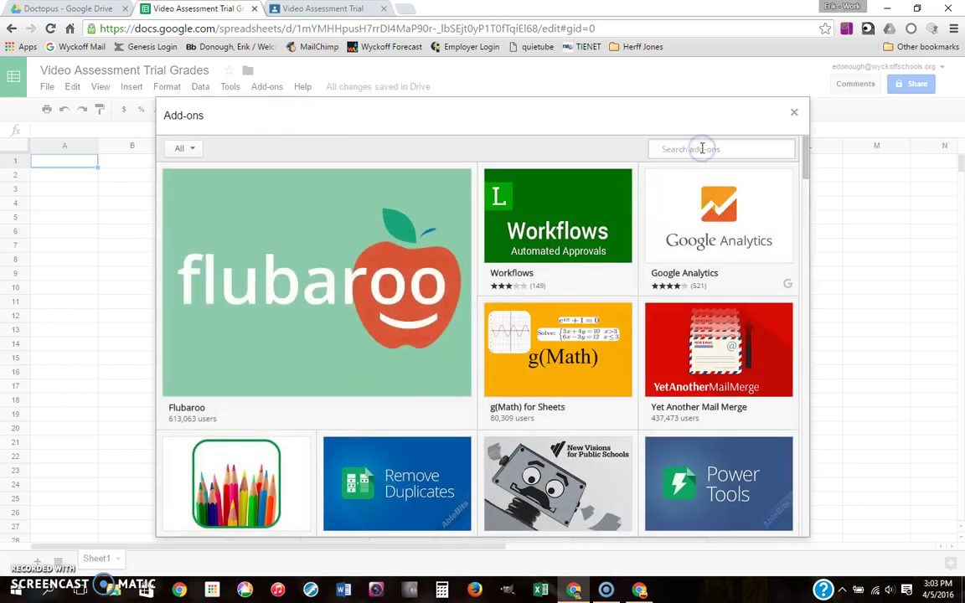
type("doctopus")
key("Return")
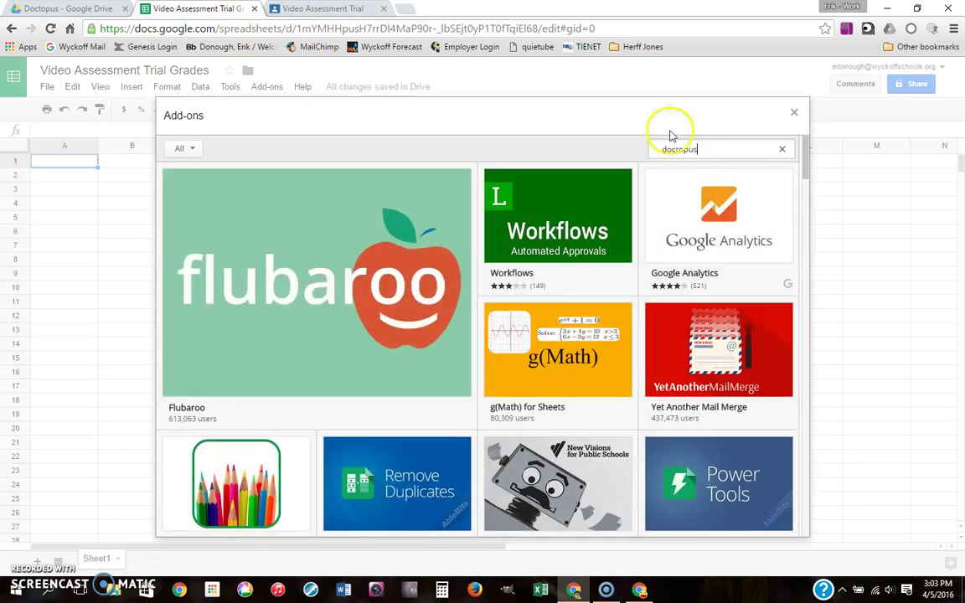
left_click(762, 186)
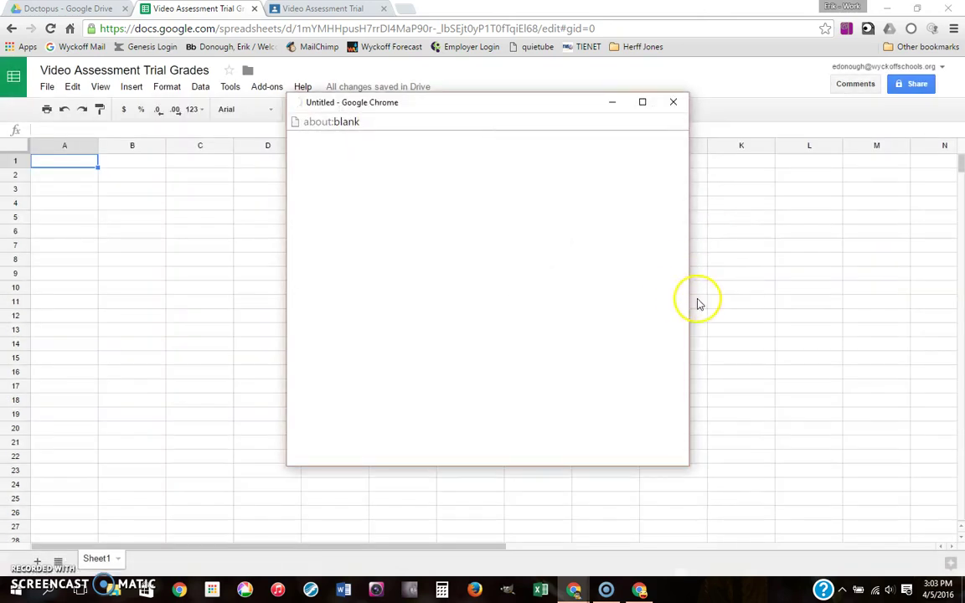
left_click_drag(684, 216, 694, 385)
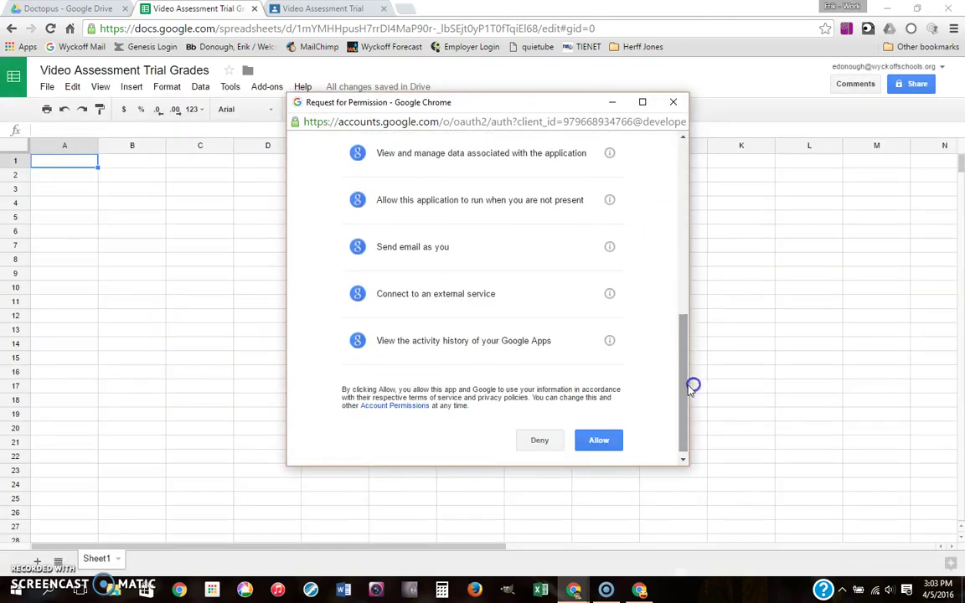
left_click(596, 437)
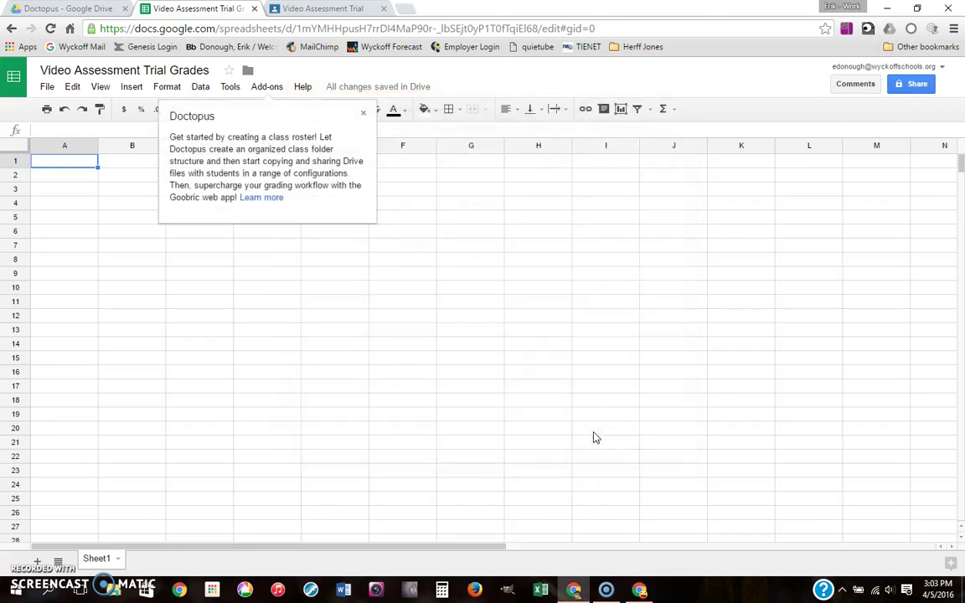
Step: Use Doctopus in Google Classroom mode to ingest the test class's Video Assessment Trial assignment
left_click(268, 87)
mouse_move(280, 108)
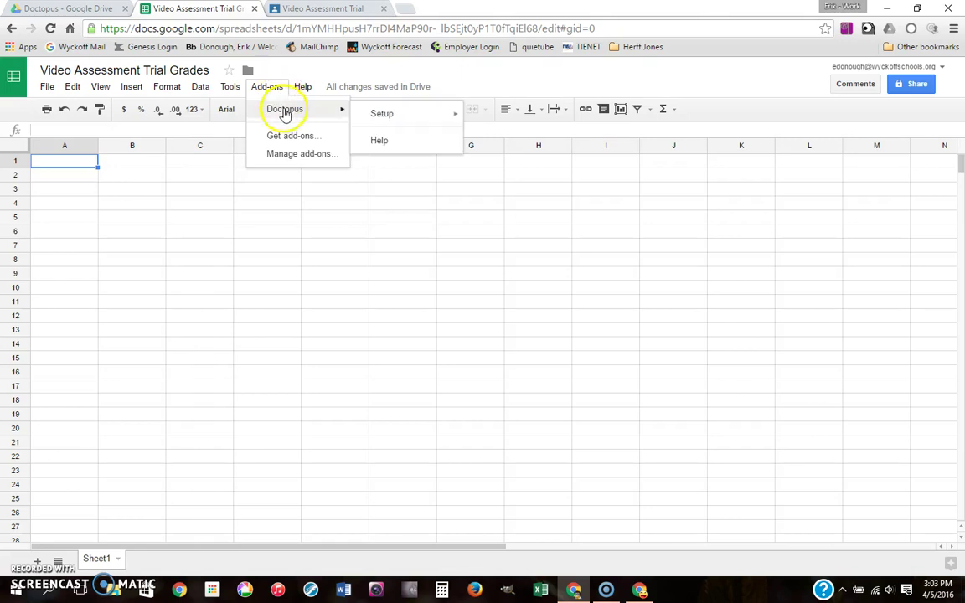
left_click(377, 116)
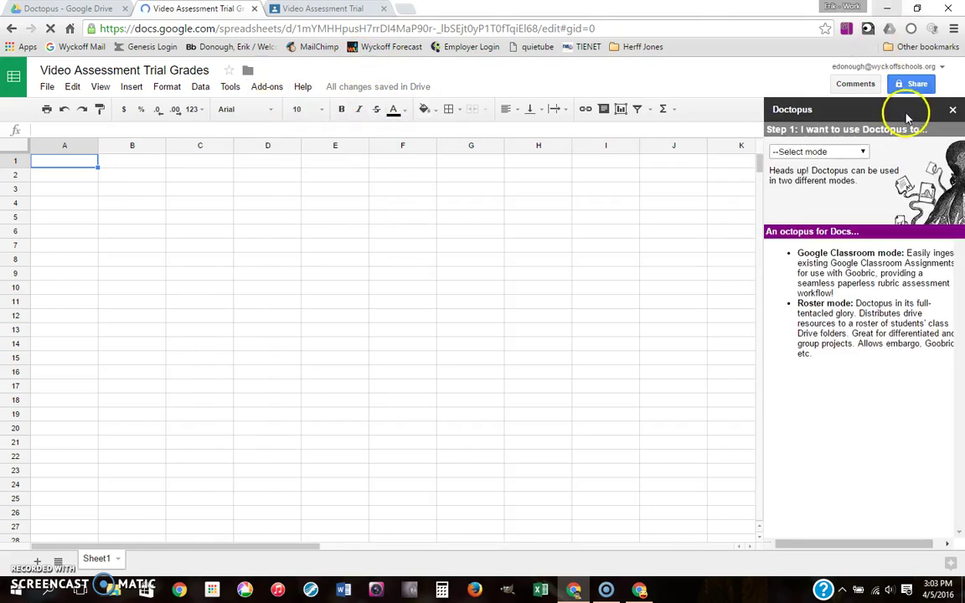
left_click(846, 152)
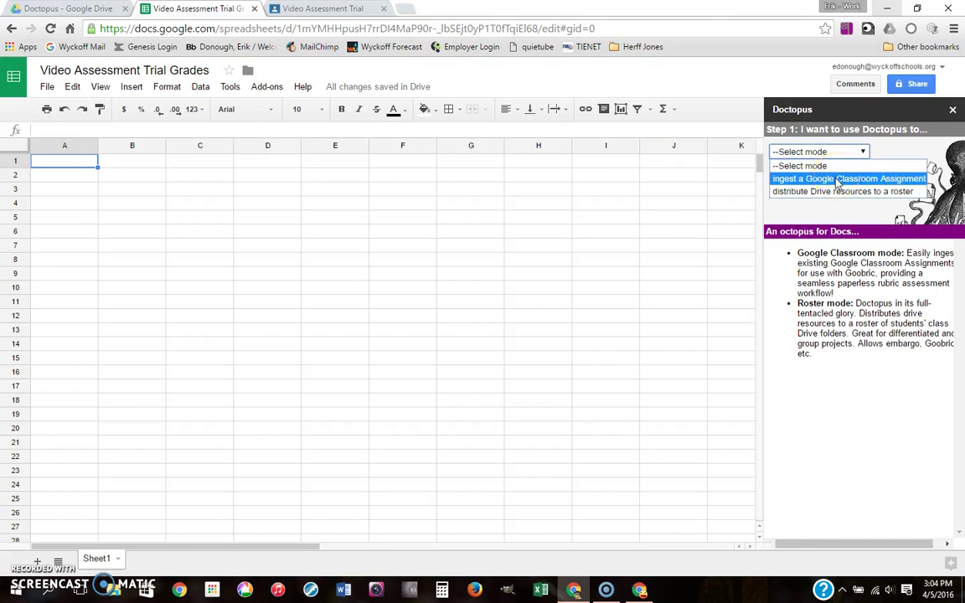
left_click(838, 179)
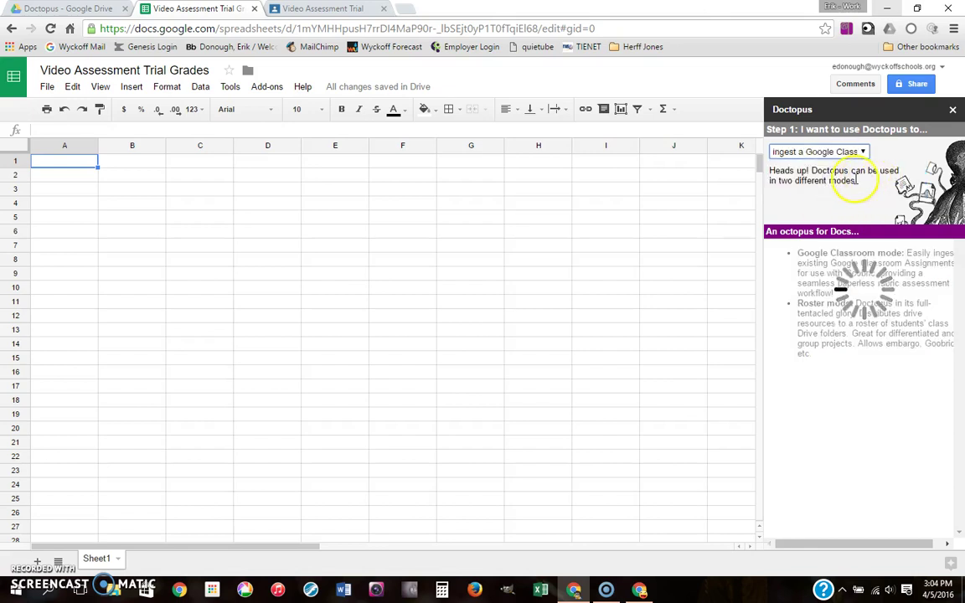
left_click(838, 253)
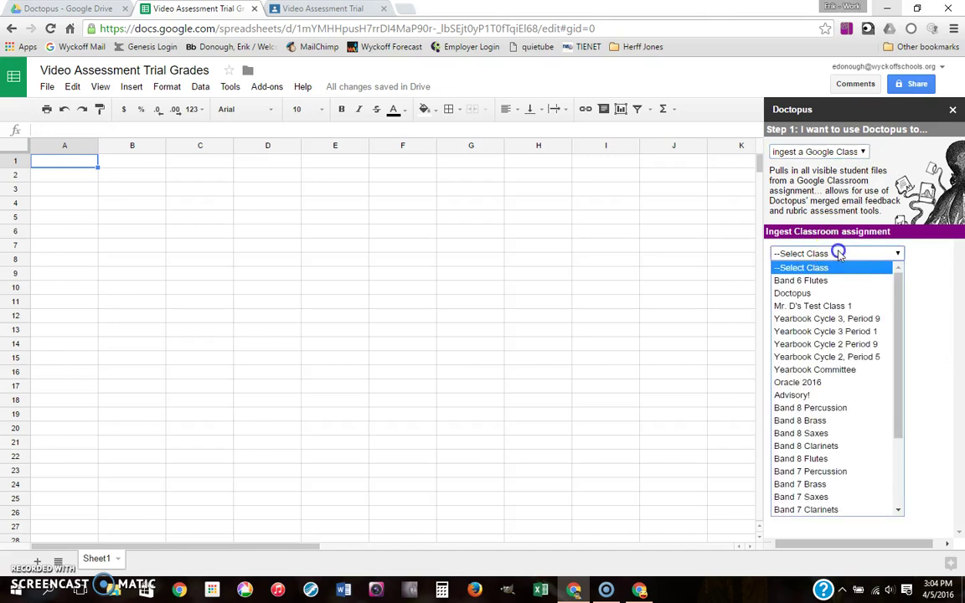
left_click(835, 307)
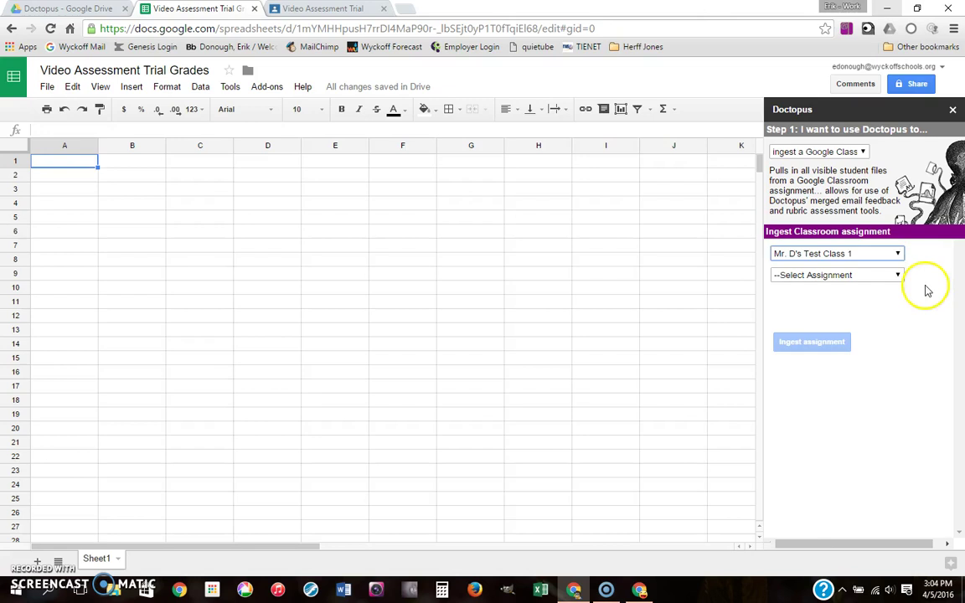
left_click(830, 277)
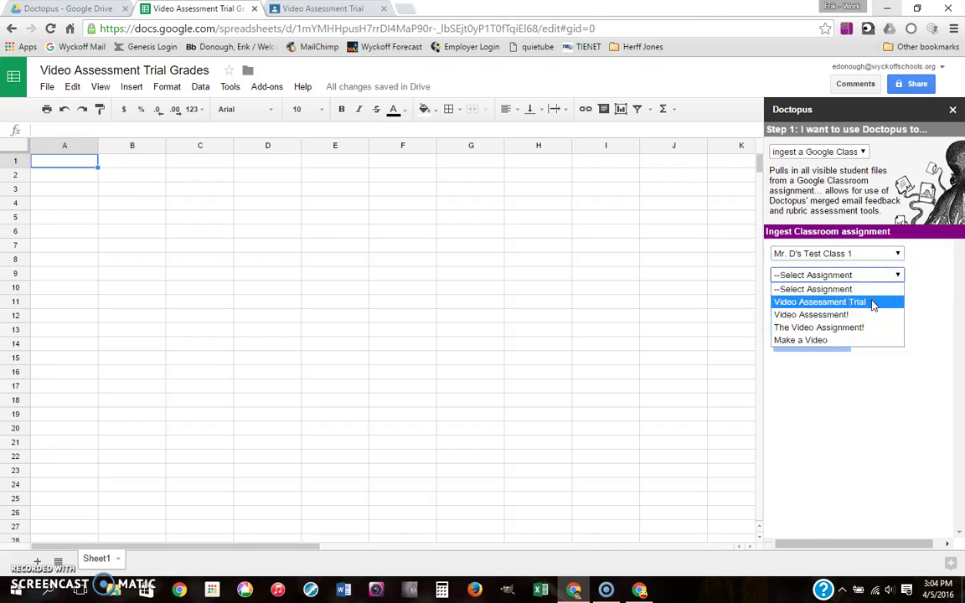
left_click(872, 303)
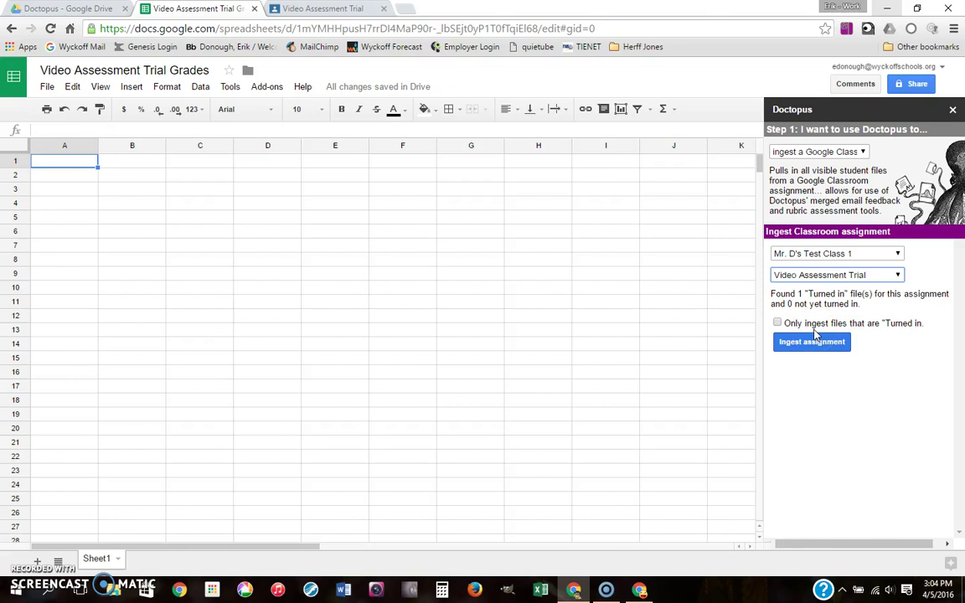
left_click(817, 347)
left_click(817, 343)
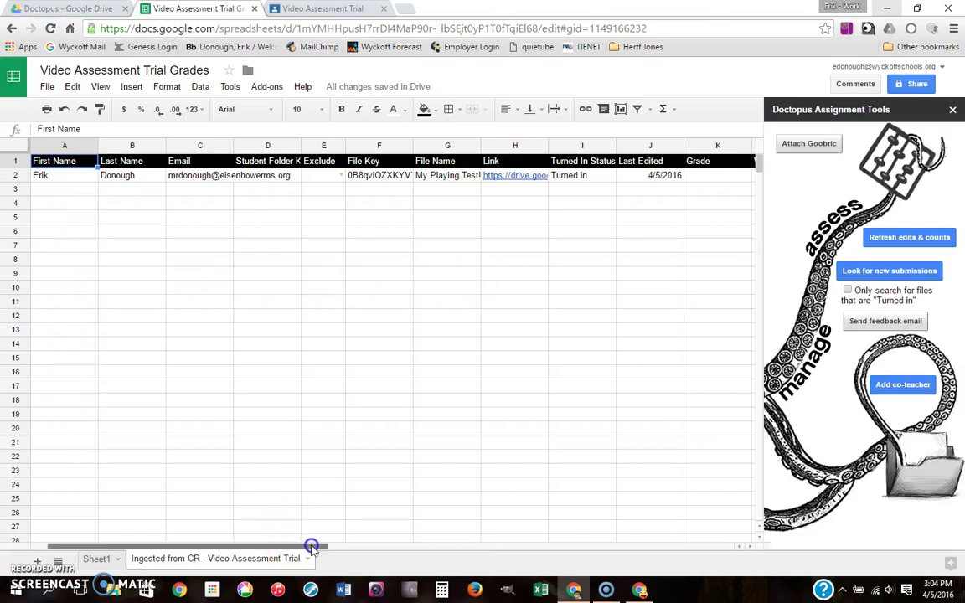
Step: Check where the student's submission link in cell H2 points
mouse_move(314, 546)
left_mouse_down()
mouse_move(410, 547)
mouse_move(303, 549)
left_mouse_up()
left_click(508, 177)
left_click(530, 161)
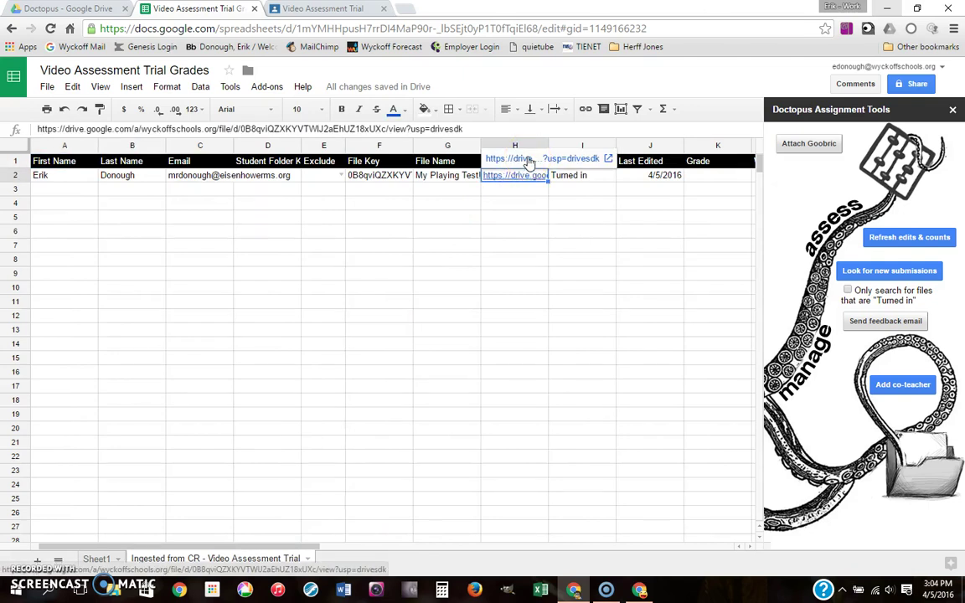
left_click(505, 207)
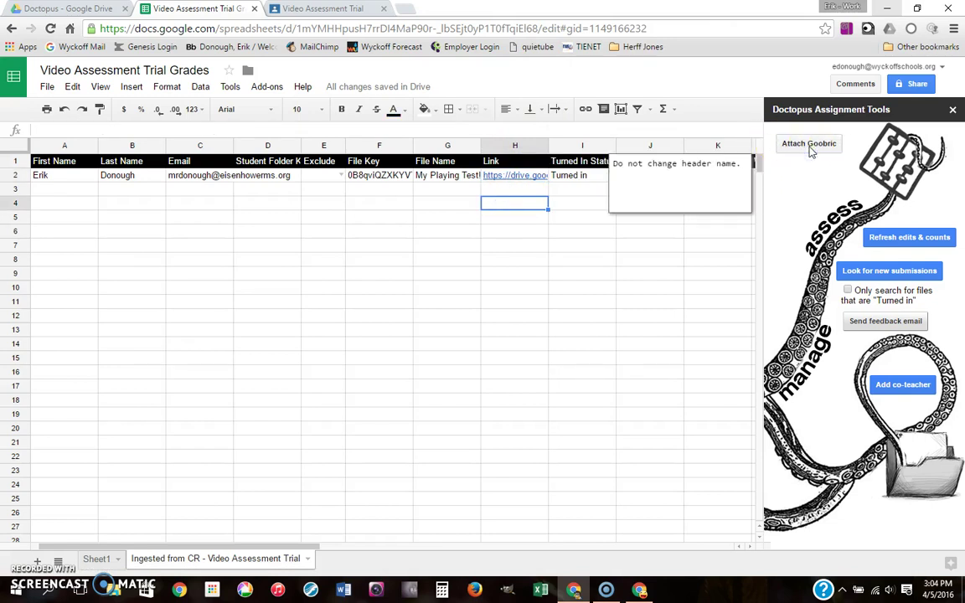
Step: Begin attaching a Goobric rubric chosen from My Drive, then move to Google Drive
left_click(809, 144)
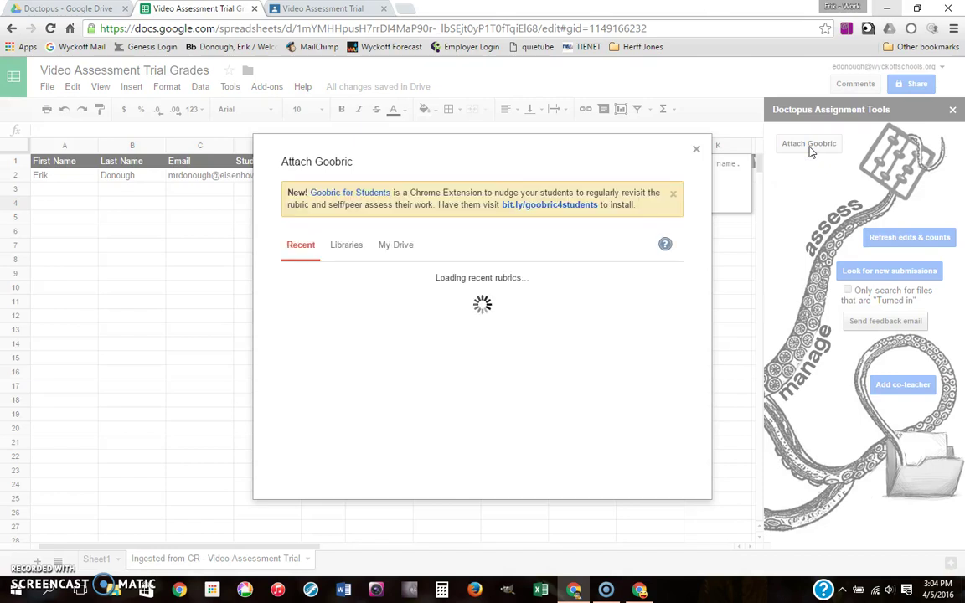
left_click(396, 245)
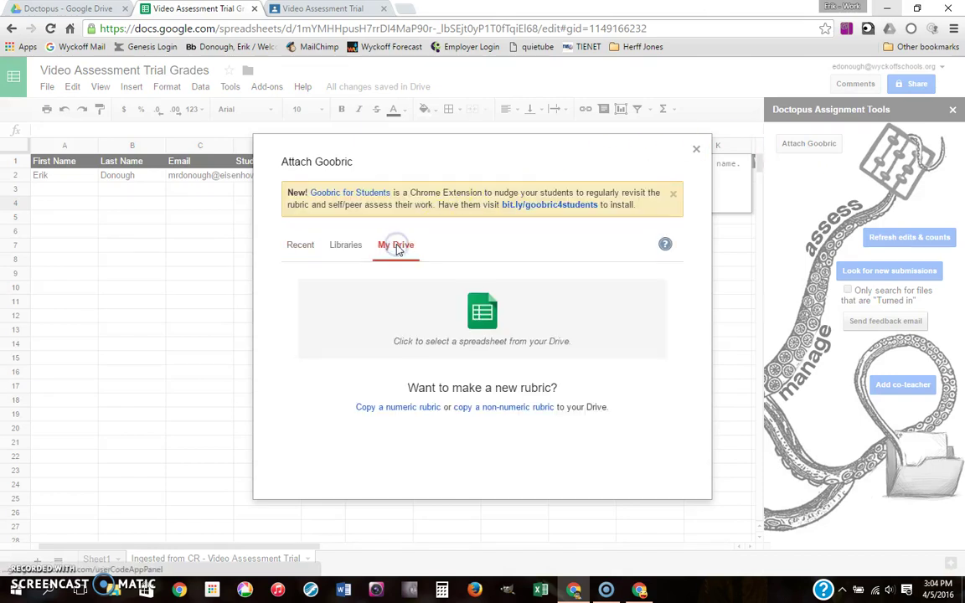
left_click(67, 8)
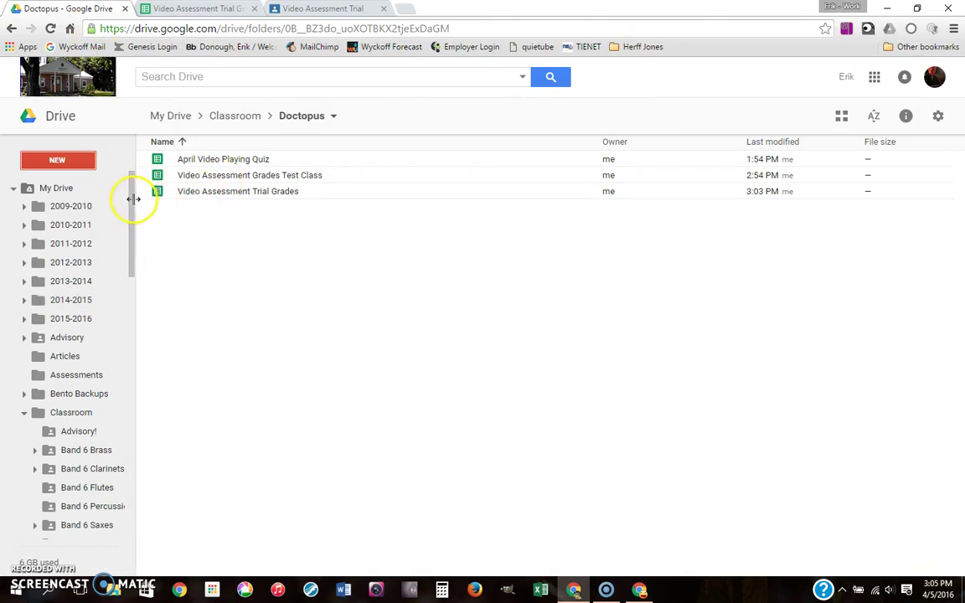
Step: Collapse the Classroom folder in Drive's tree and open the Forms folder
left_click(28, 415)
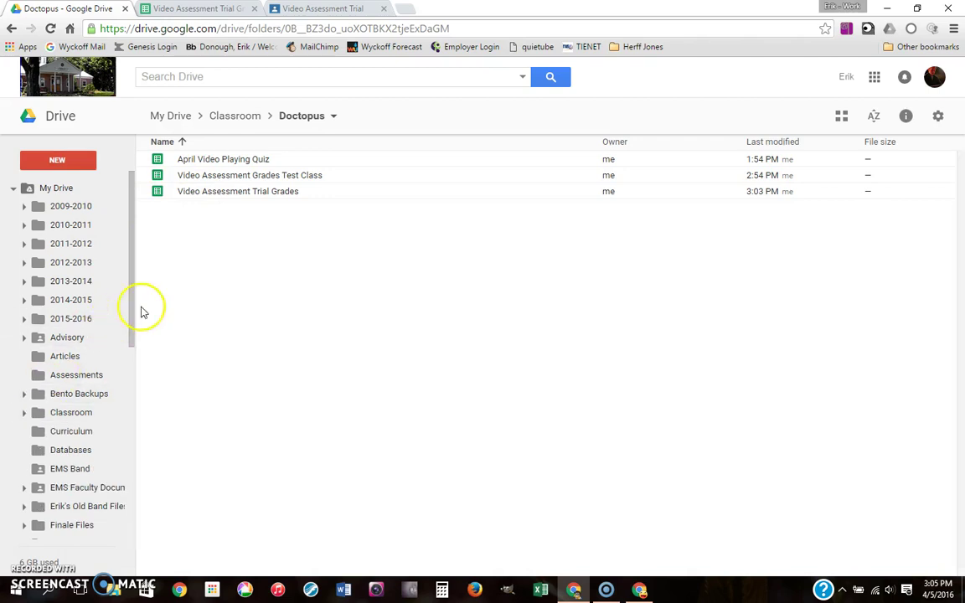
left_click_drag(133, 315, 147, 394)
left_click(64, 373)
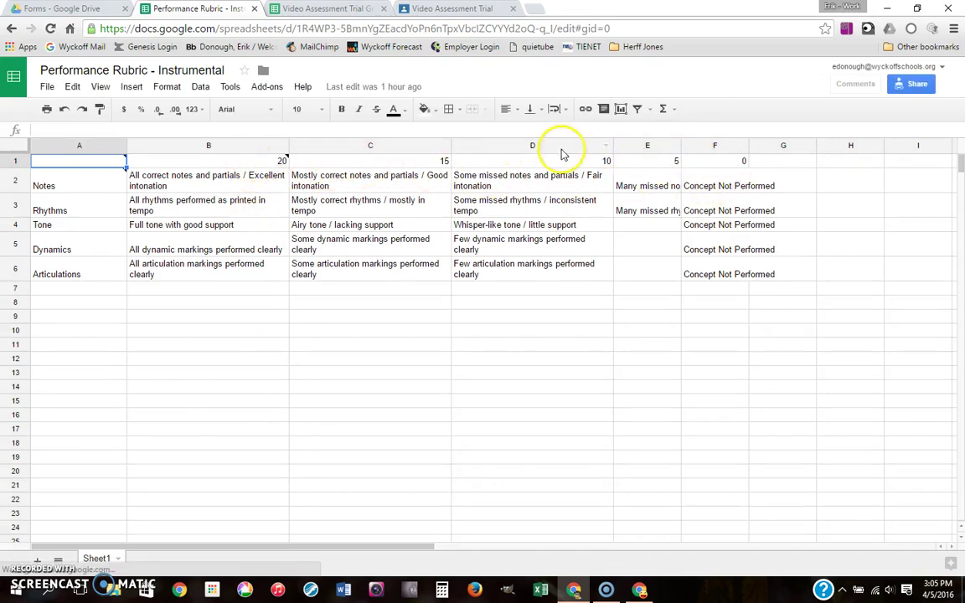
mouse_move(283, 160)
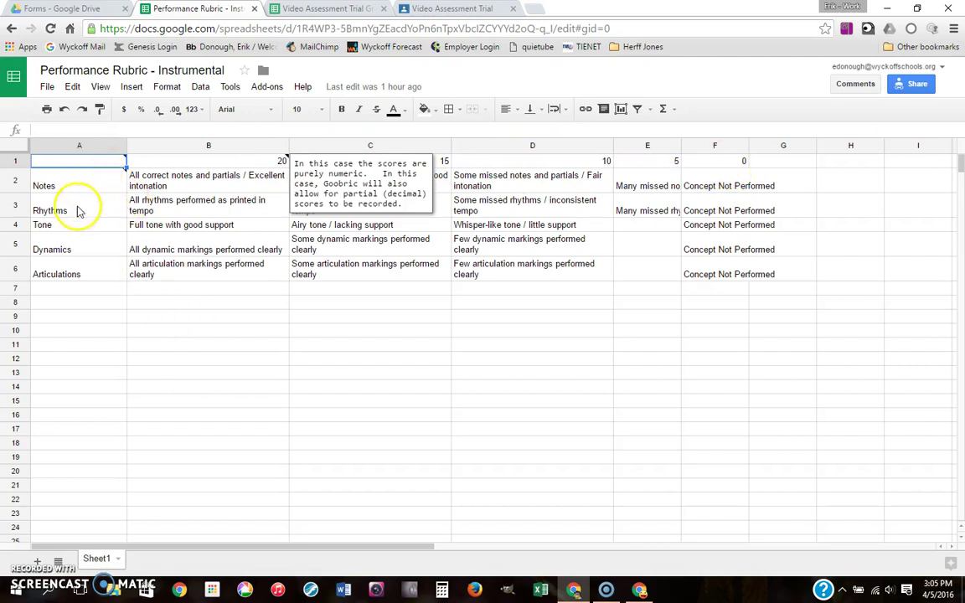
left_click(91, 306)
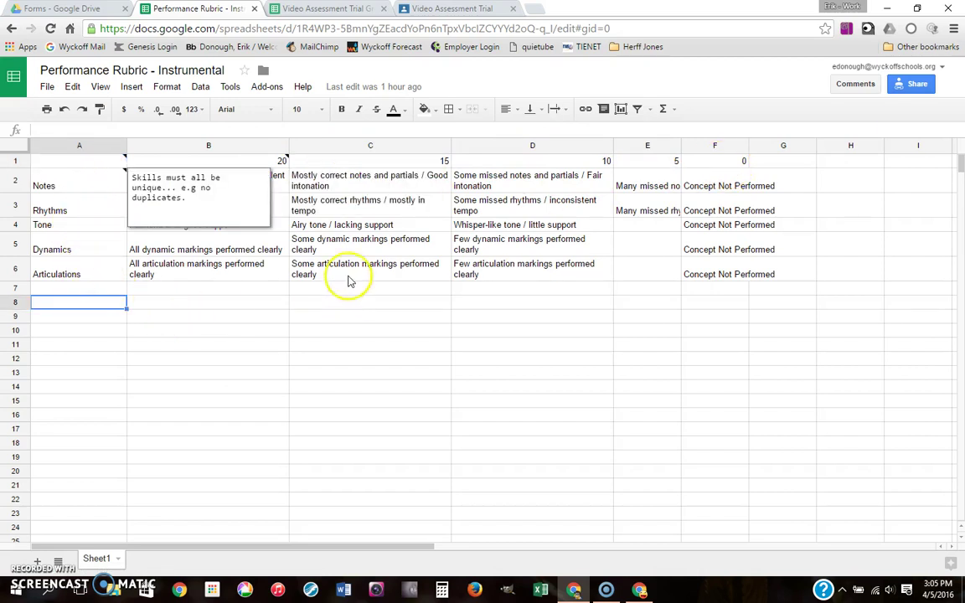
left_click(355, 250)
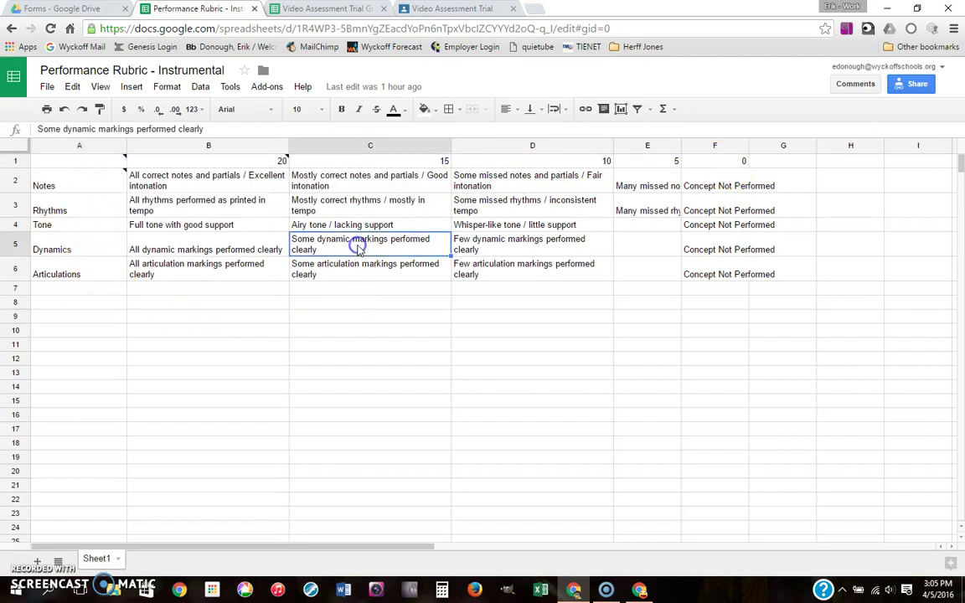
left_click(640, 210)
left_click(469, 195)
left_click(471, 186)
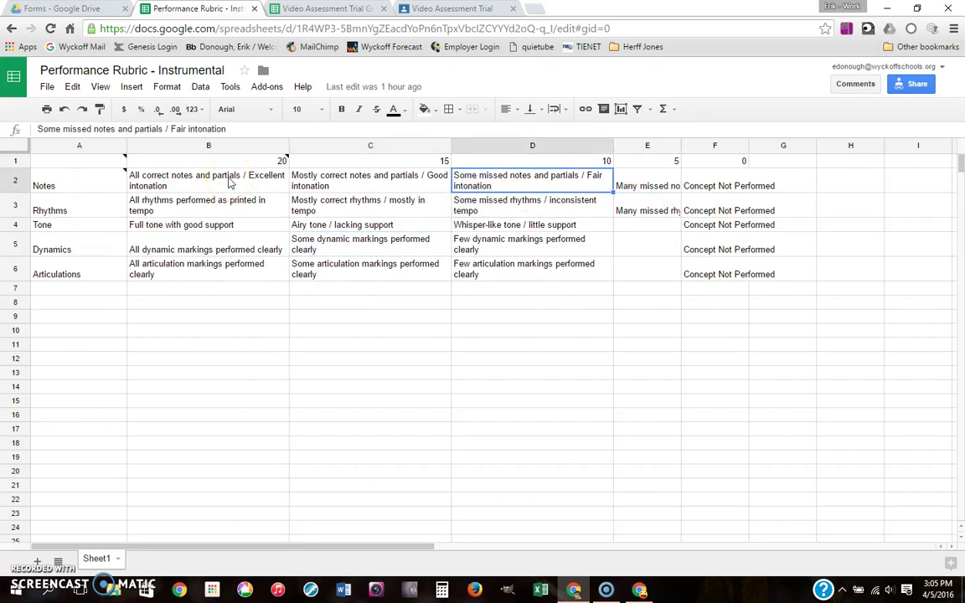
left_click(211, 286)
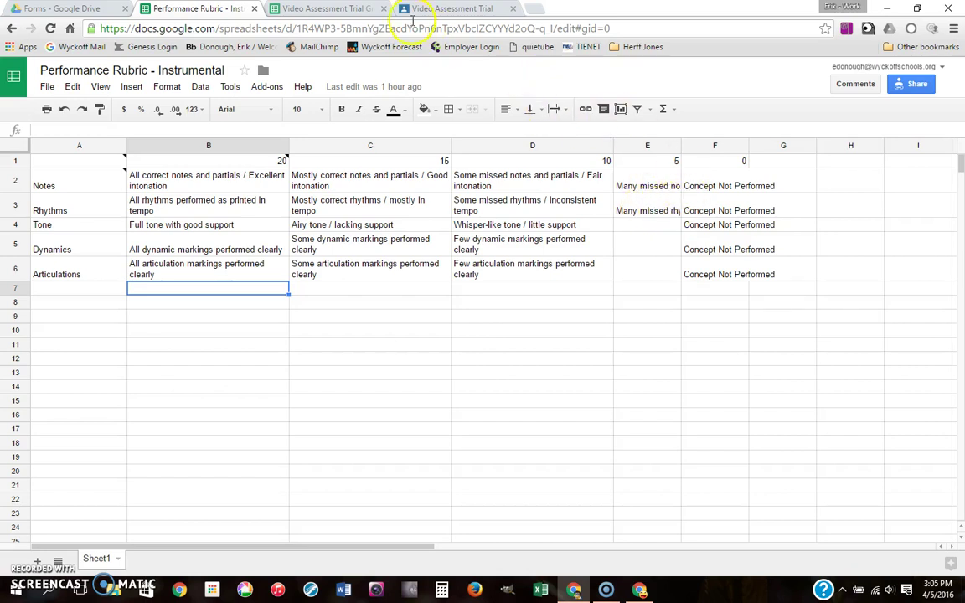
Step: Attach Performance Rubric - Instrumental as the Video Assessment Trial's Goobric rubric
left_click(255, 8)
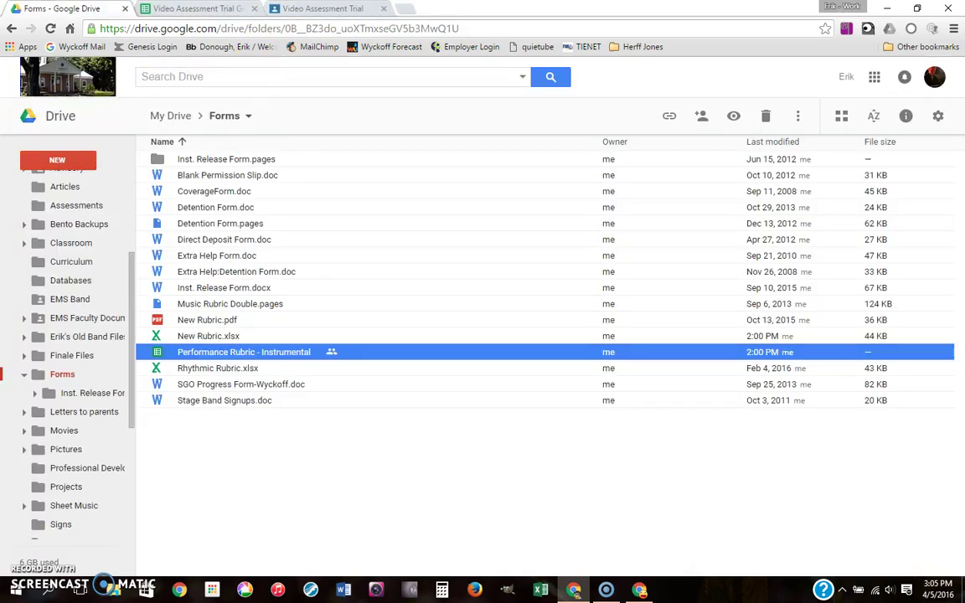
left_click(192, 9)
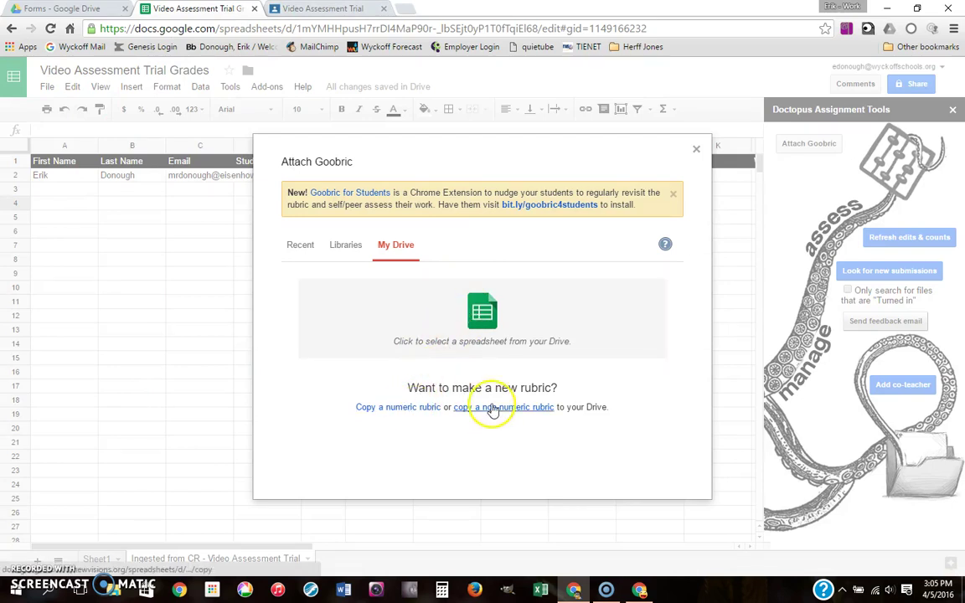
left_click(457, 327)
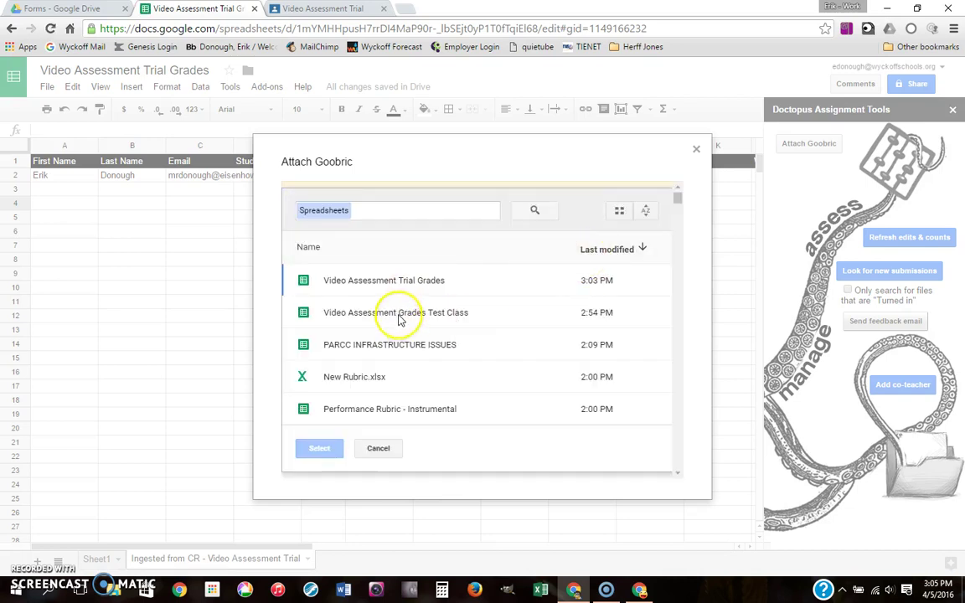
left_click(377, 411)
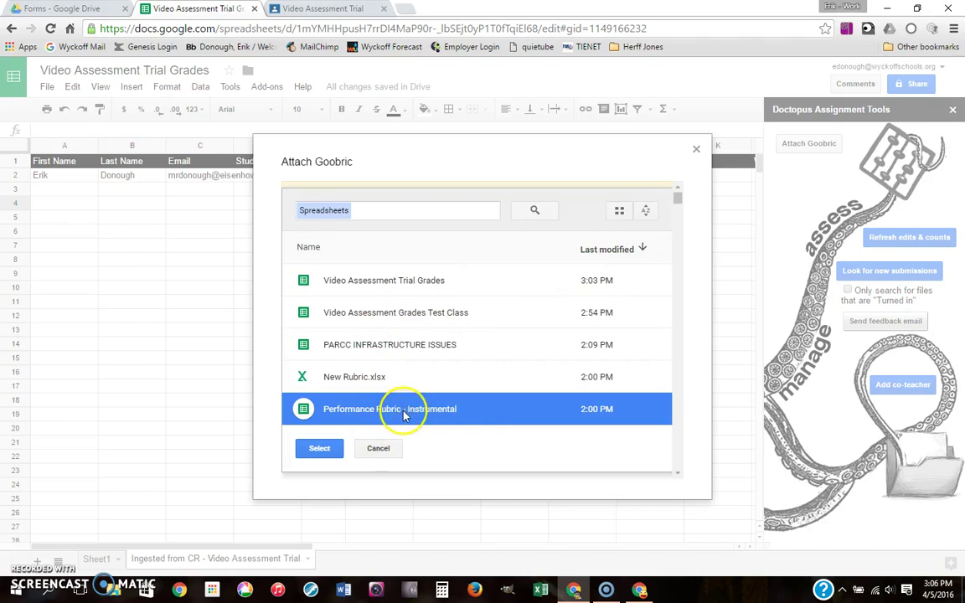
left_click(335, 460)
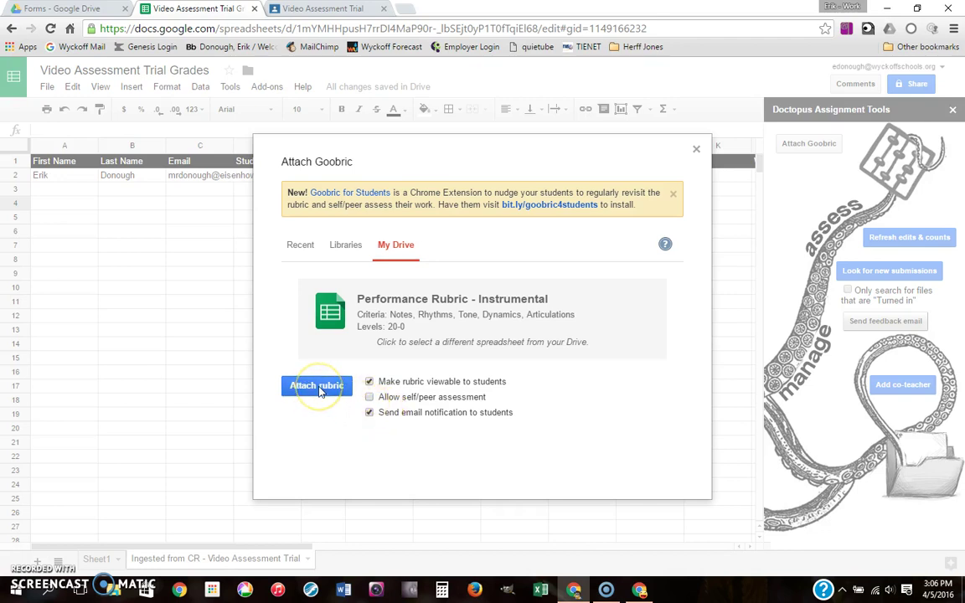
left_click(319, 389)
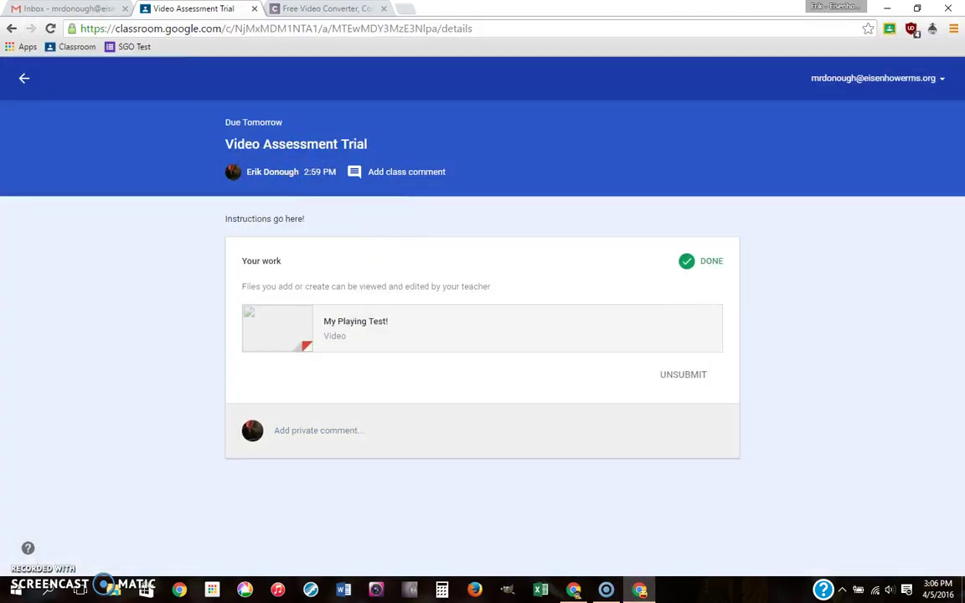
left_click(63, 9)
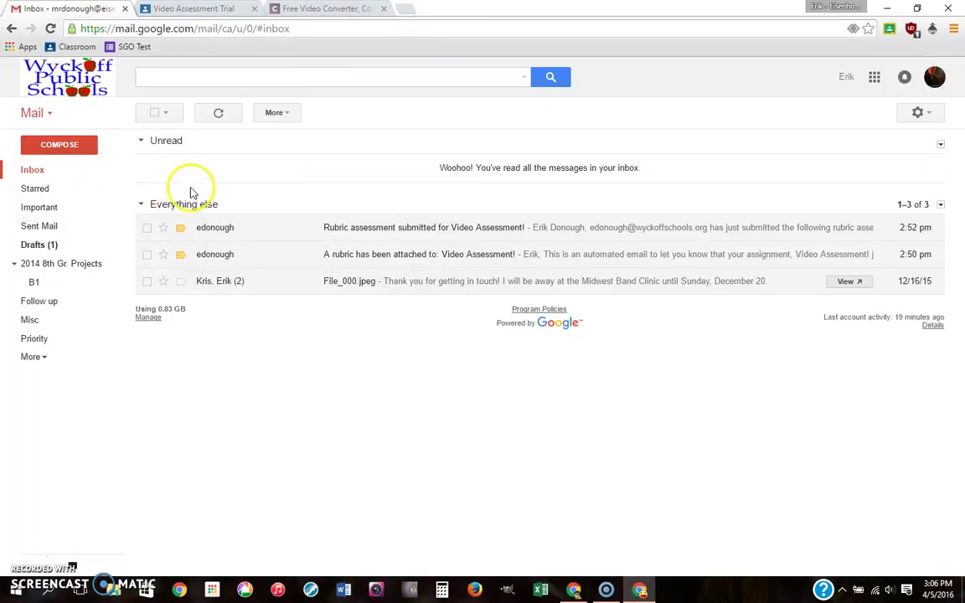
Step: Archive all old Gmail inbox conversations and refresh for new mail
left_click(154, 112)
left_click(216, 114)
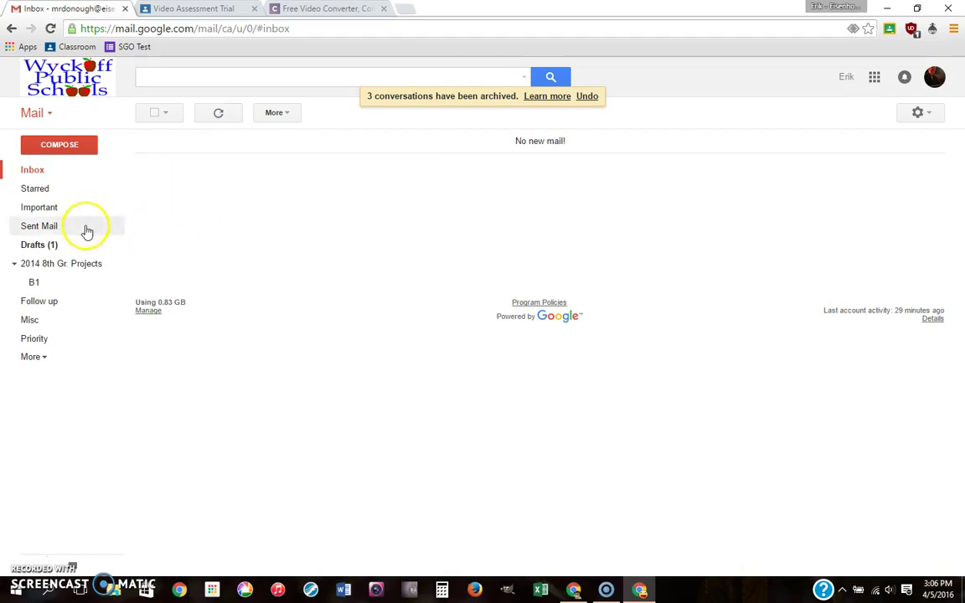
left_click(233, 113)
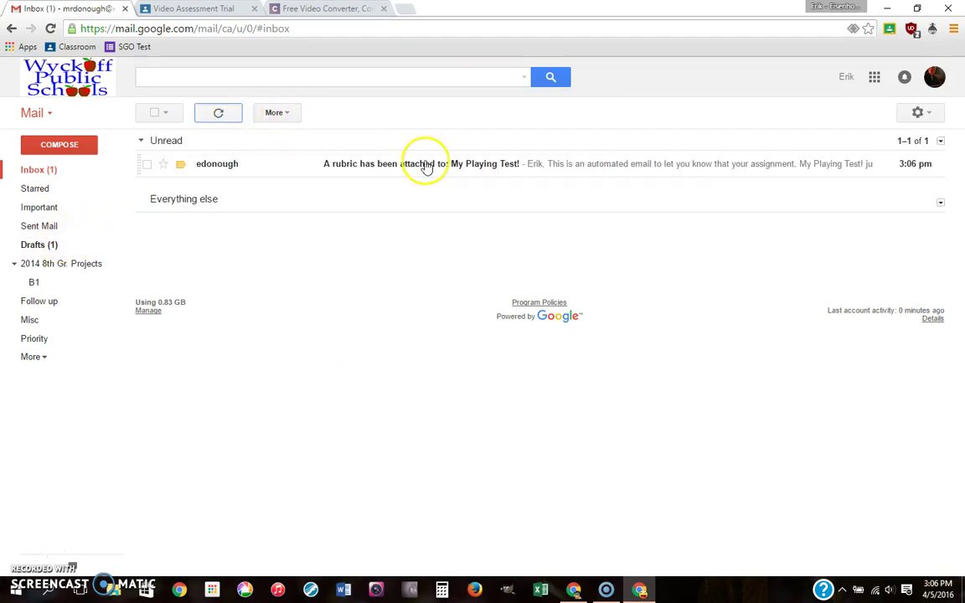
Step: Review the rubric-attached notification and its rubric, archive it, and close Gmail
left_click(424, 164)
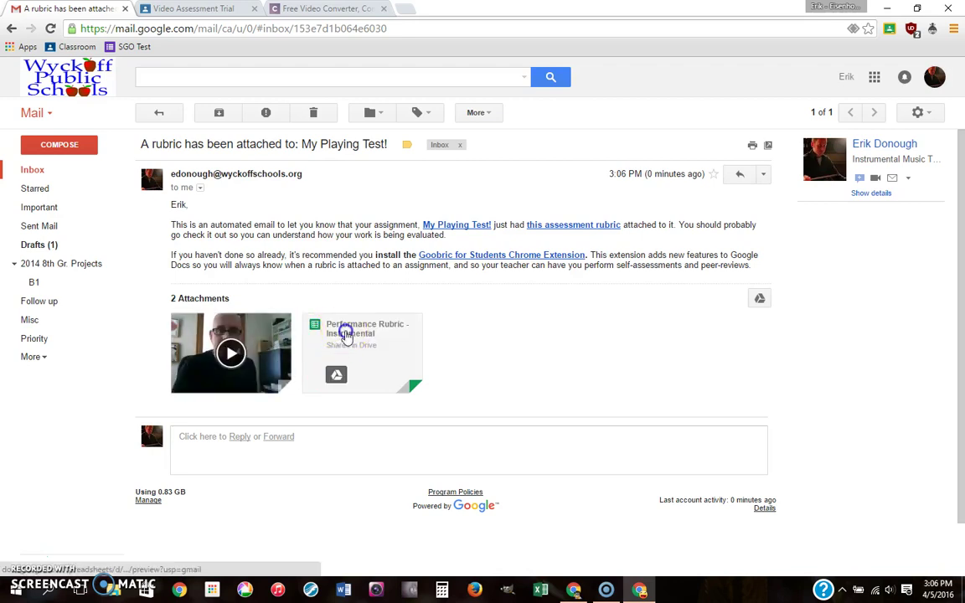
left_click(346, 333)
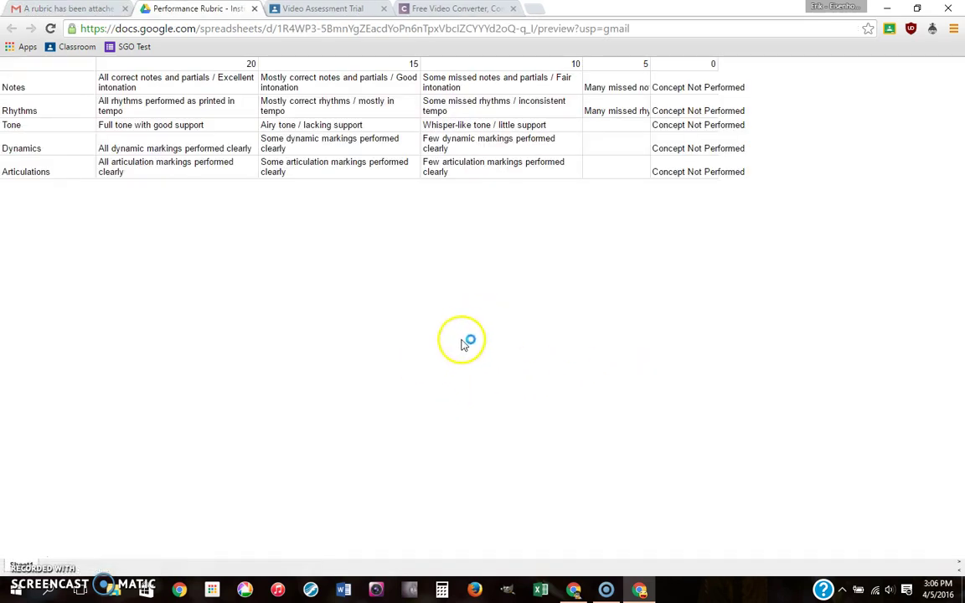
left_click(254, 9)
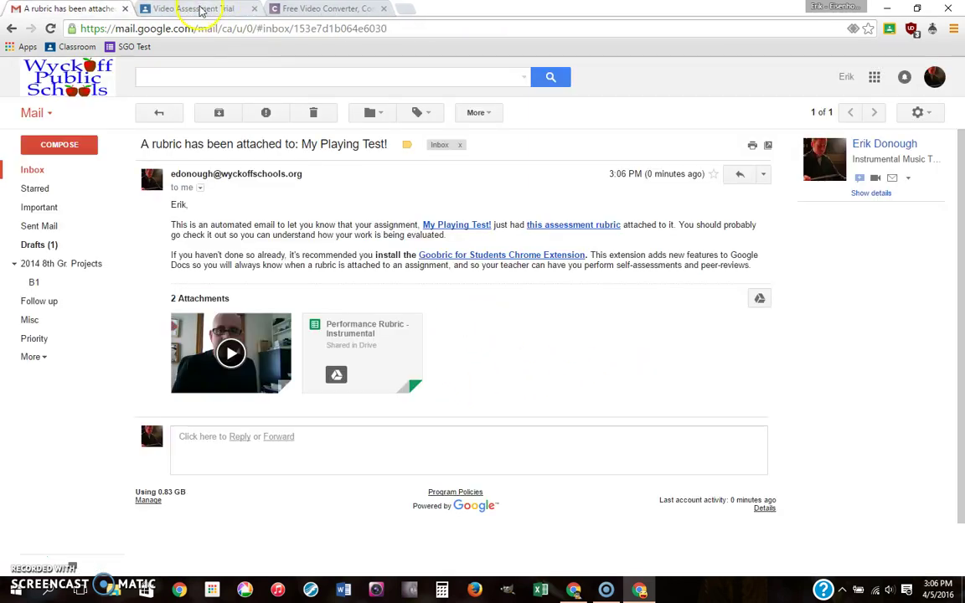
left_click(220, 112)
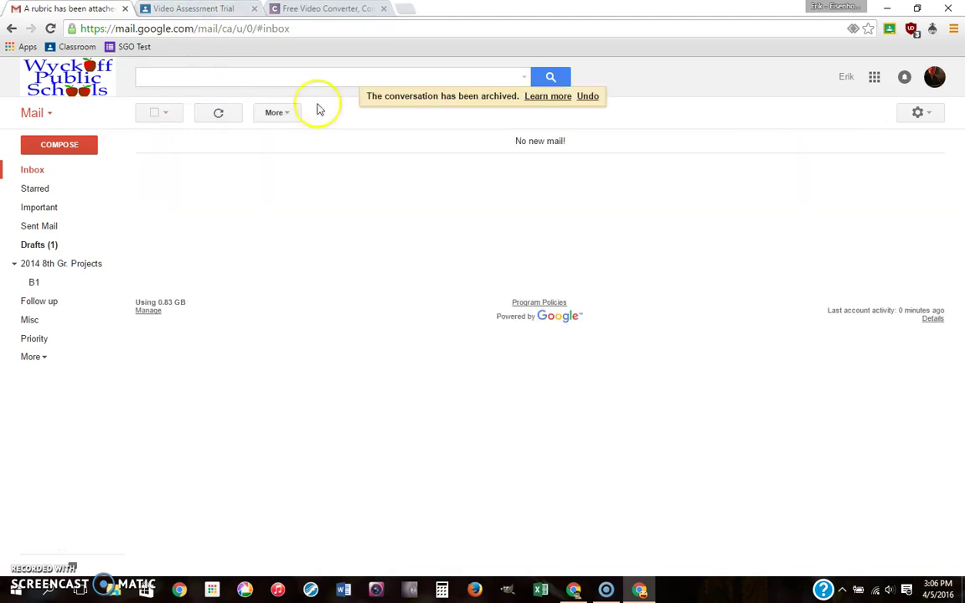
left_click(949, 10)
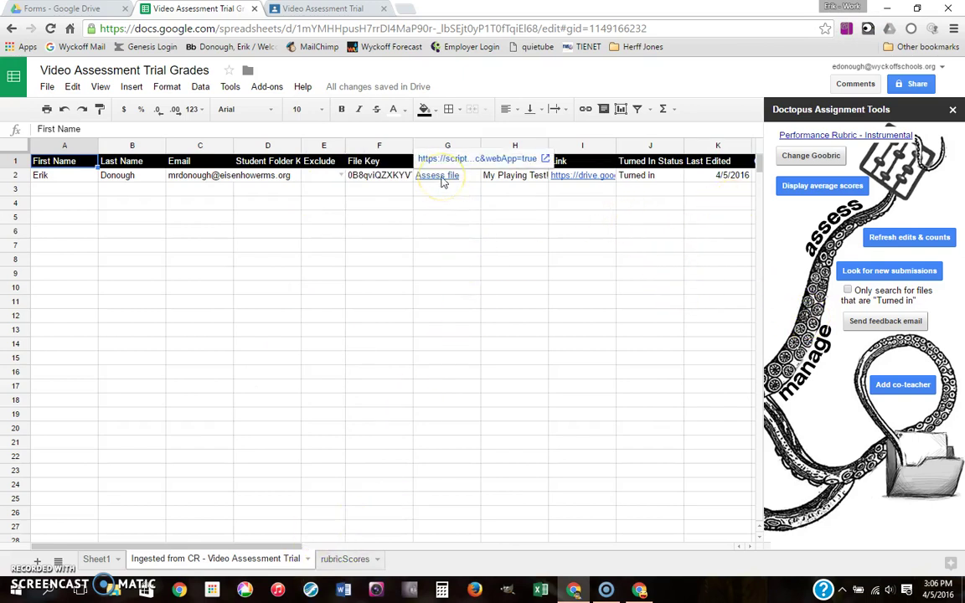
Step: Open the student's submission from the Assess file link and browse the rubric criteria
left_click(443, 182)
left_click(457, 164)
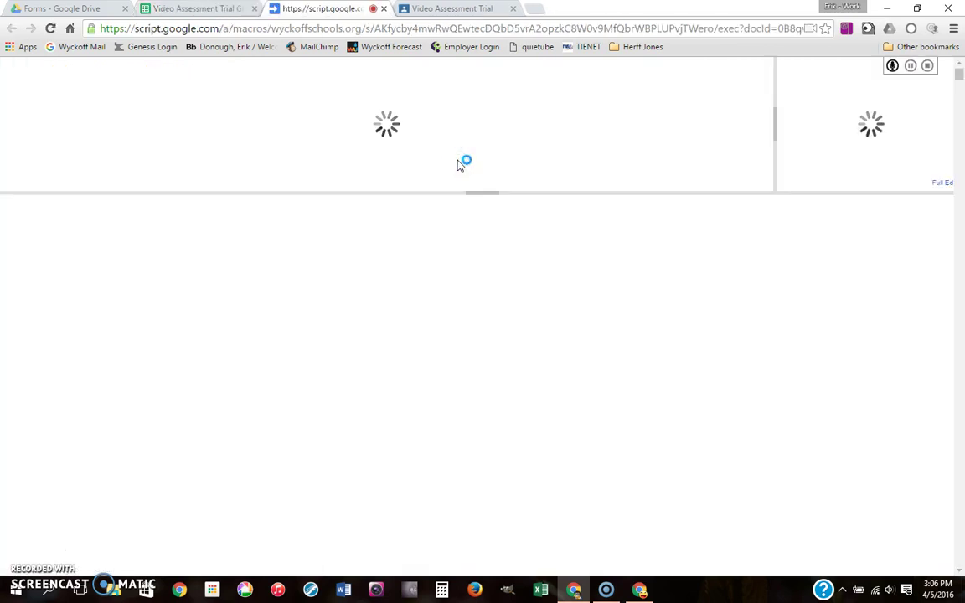
left_click(433, 135)
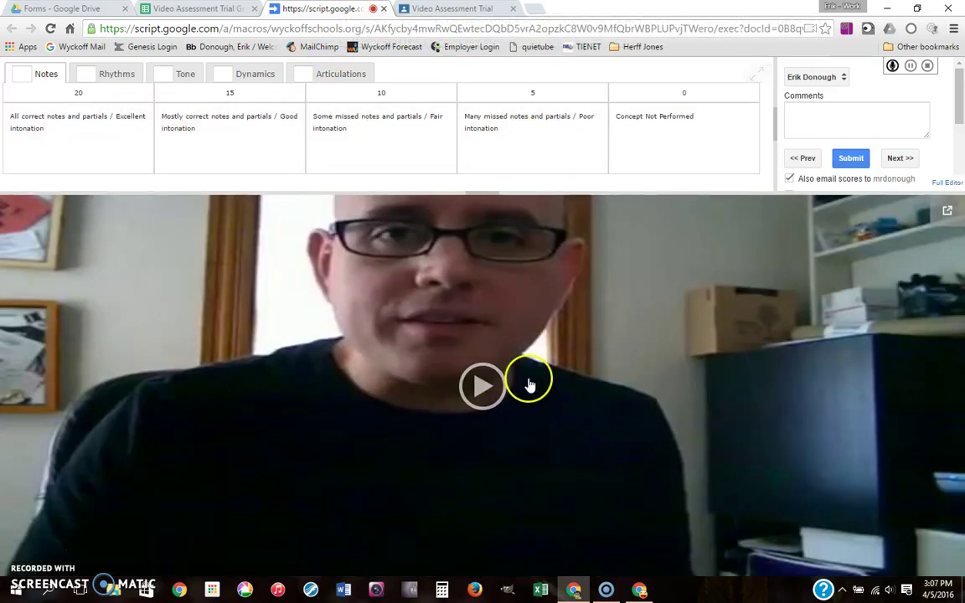
left_click(128, 72)
left_click(181, 73)
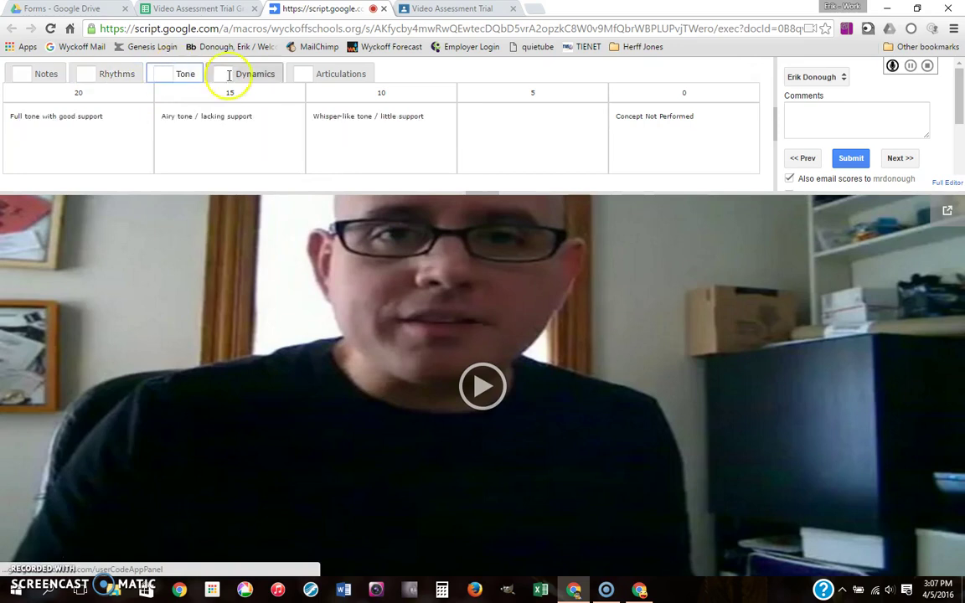
left_click(262, 79)
left_click(351, 75)
Step: Score Articulations 15, Tone 20, Dynamics 15, Rhythms 10, Notes 5, then play the video
left_click(209, 124)
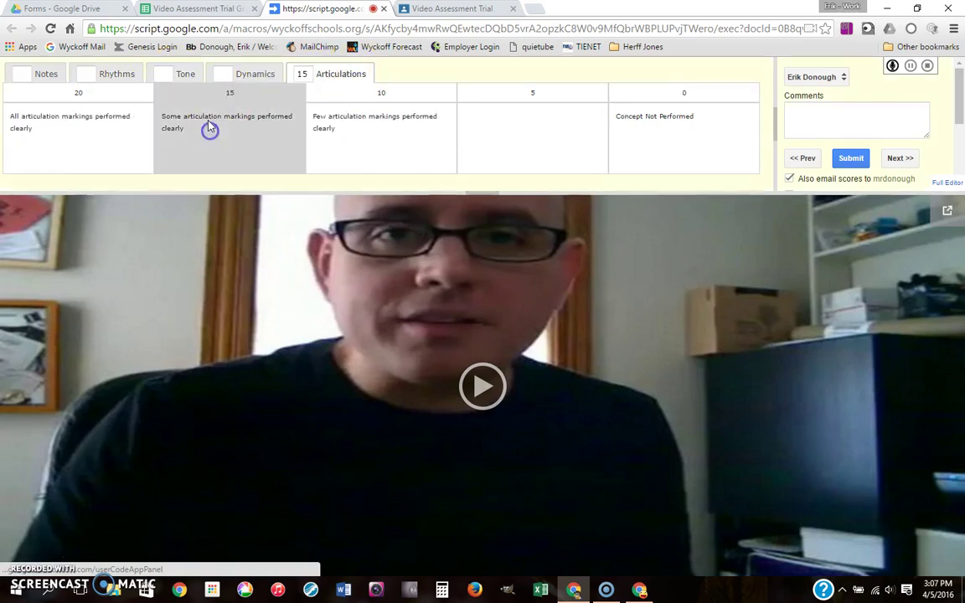
left_click(191, 75)
left_click(133, 112)
left_click(247, 75)
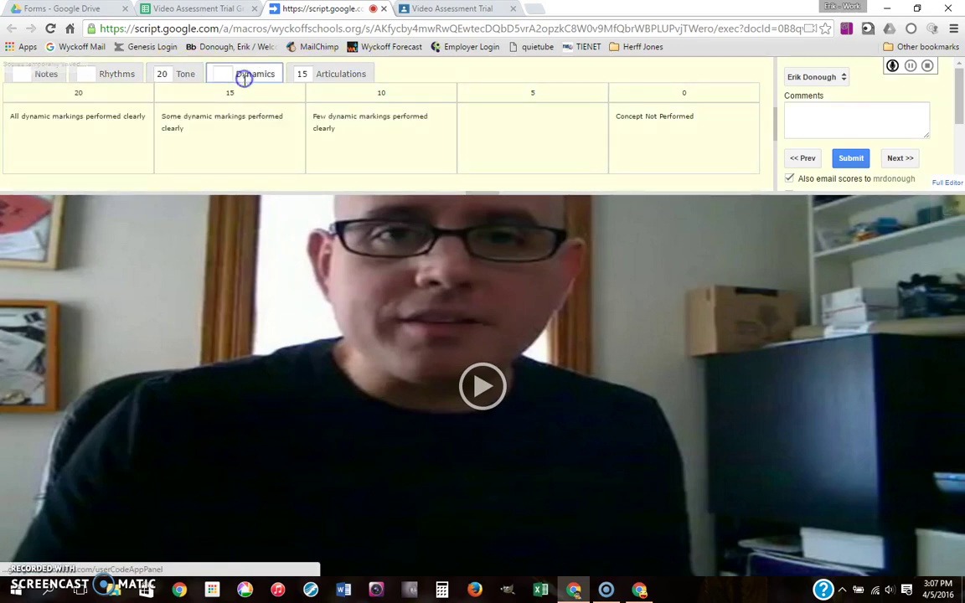
left_click(181, 108)
left_click(125, 73)
left_click(422, 147)
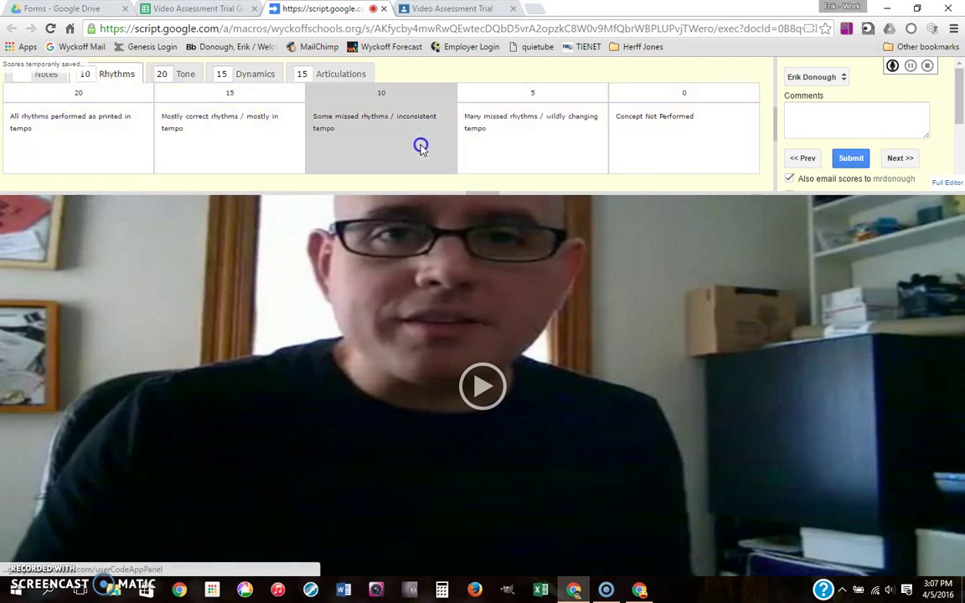
left_click(51, 82)
left_click(507, 123)
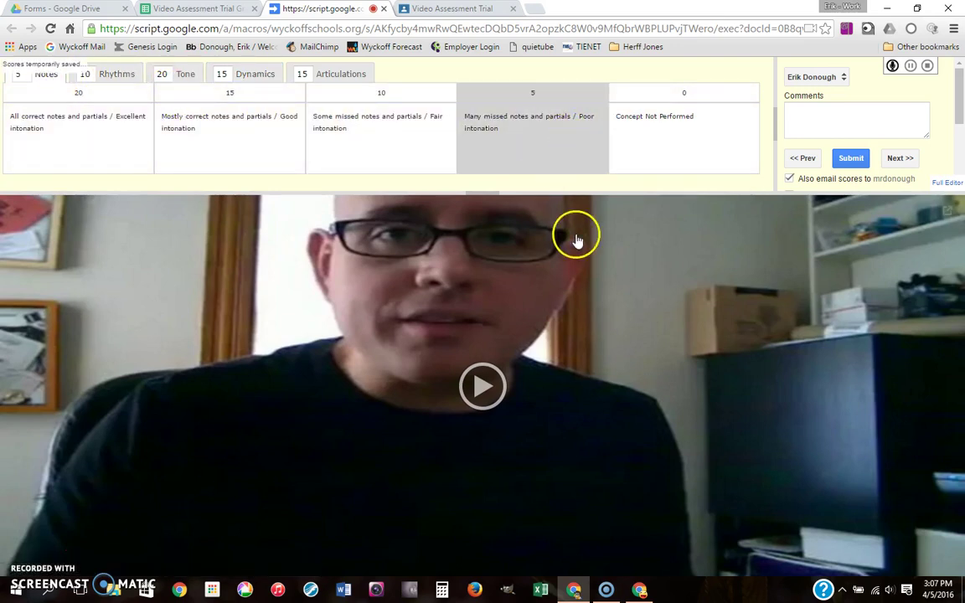
left_click(466, 258)
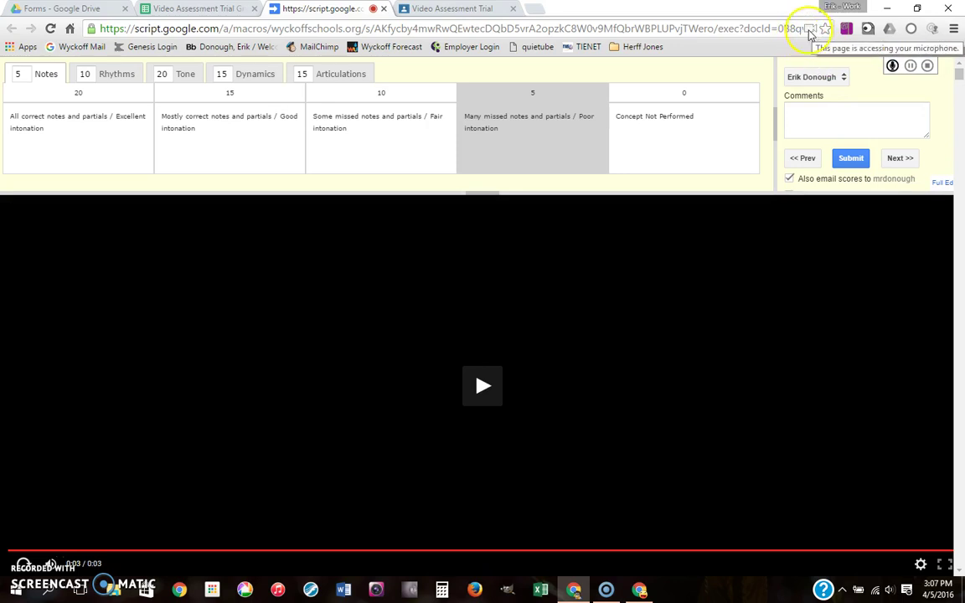
Step: Dismiss Chrome's microphone notice and start typing the feedback in the Comments box
left_click(810, 31)
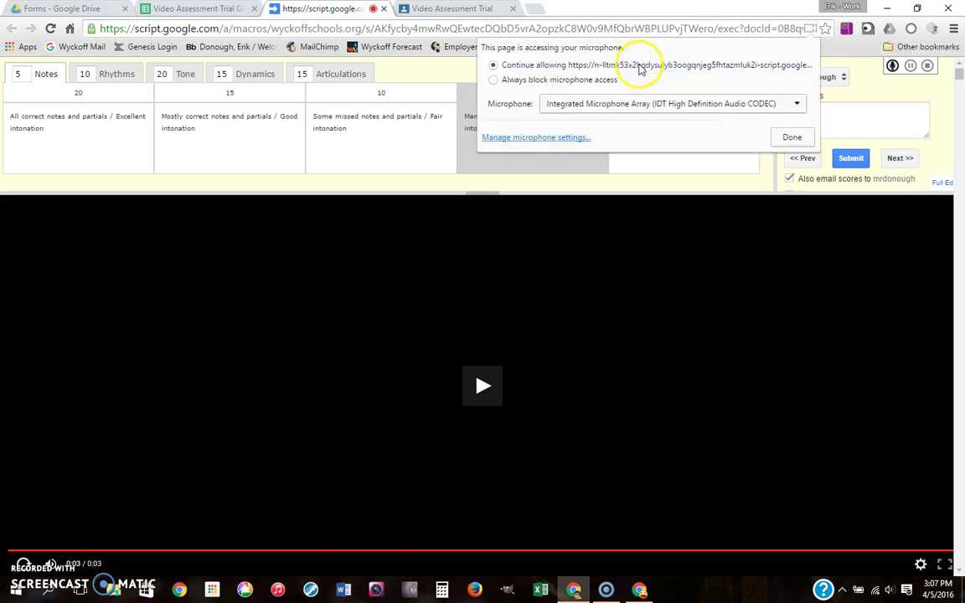
key("Escape")
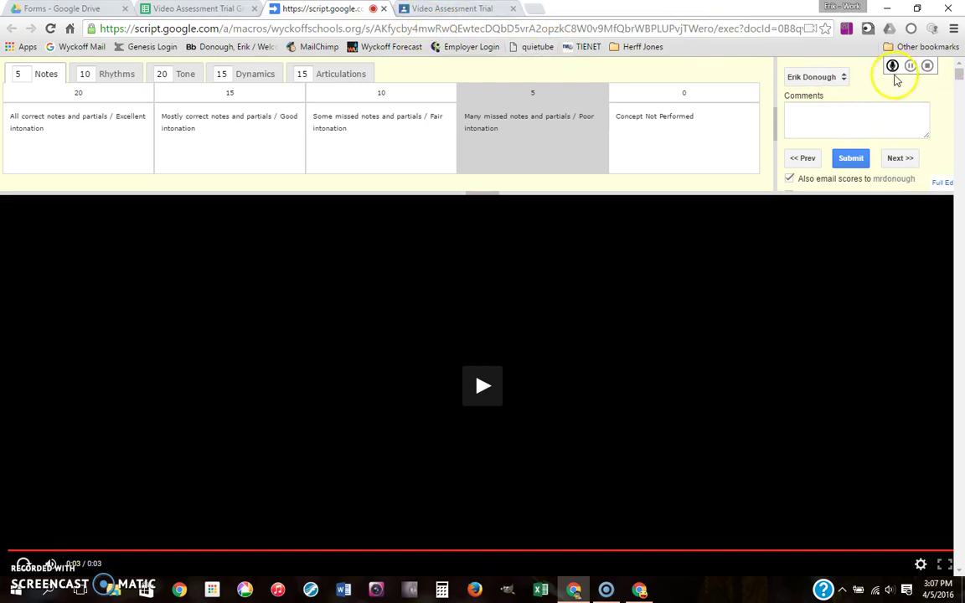
left_click(864, 112)
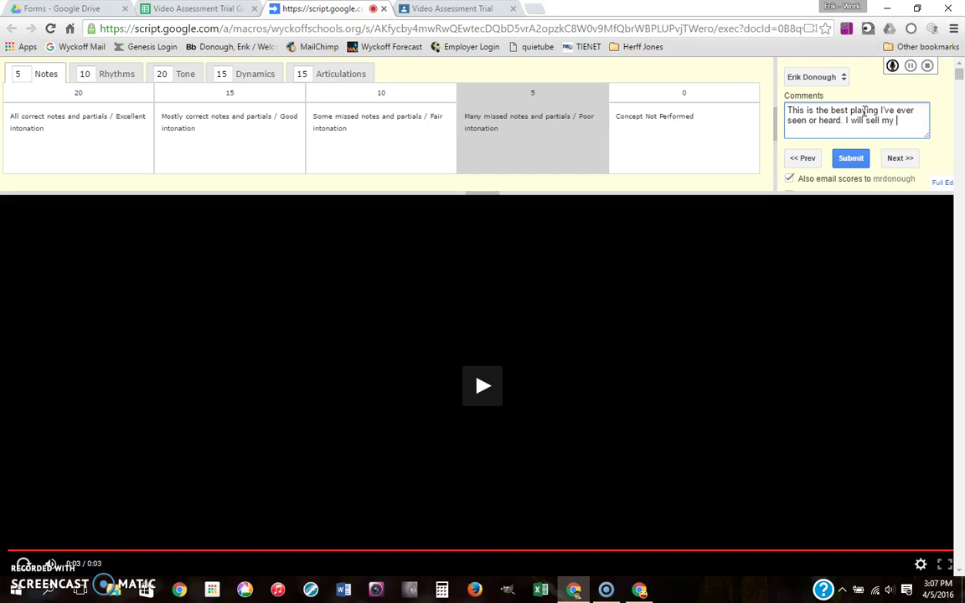
Step: Finish the comment with 'I will sell my instruments now.' and submit, emailing scores to the student
type("uments now.")
left_click(873, 110)
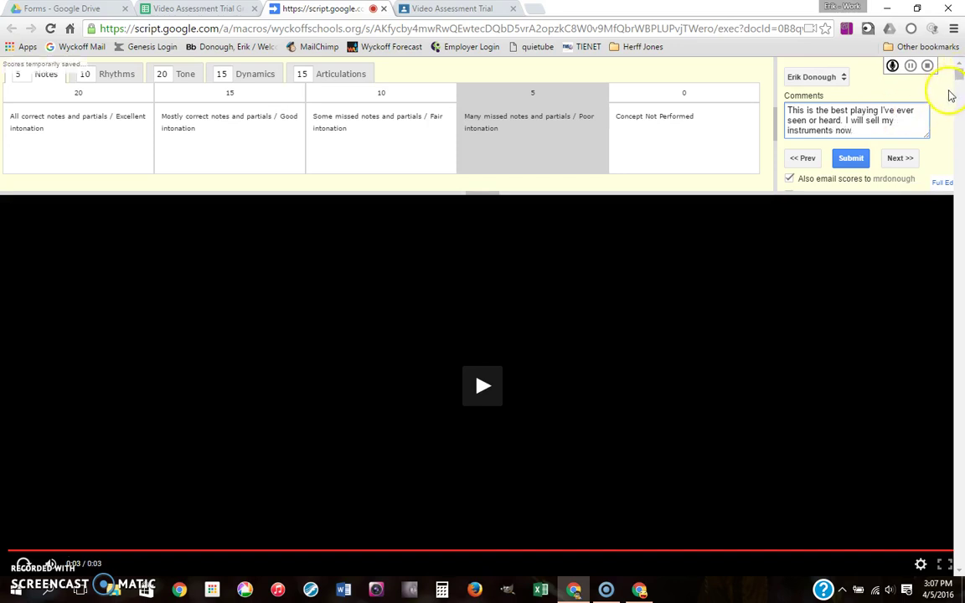
left_click_drag(958, 81, 926, 123)
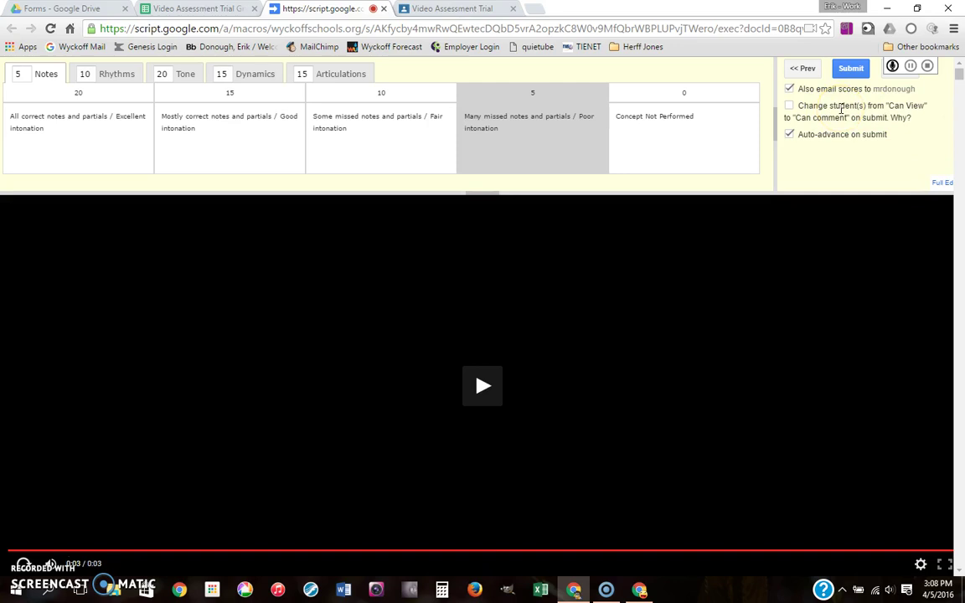
left_click(875, 149)
scroll(892, 134, "up", 1)
scroll(887, 140, "down", 2)
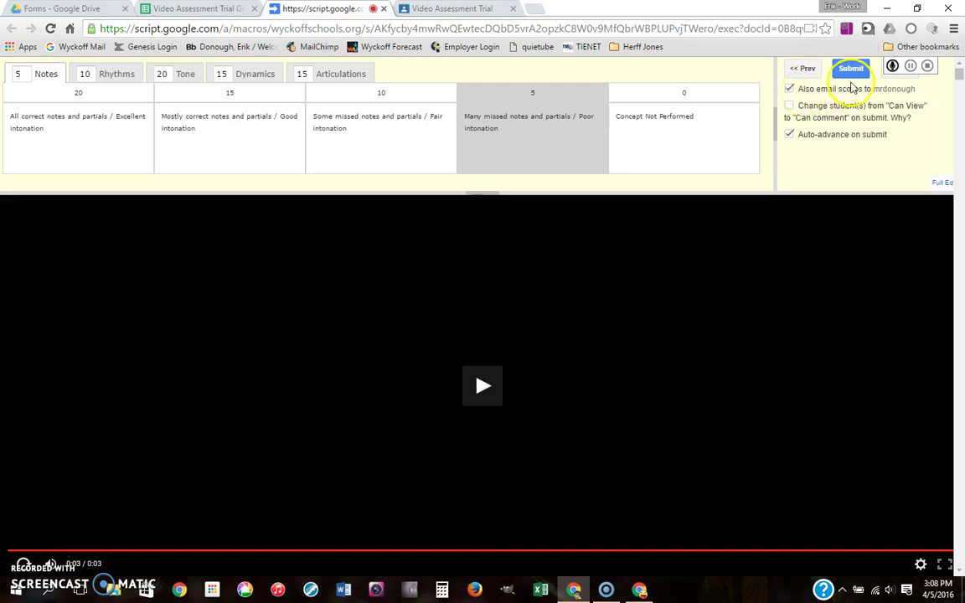
scroll(838, 134, "up", 1)
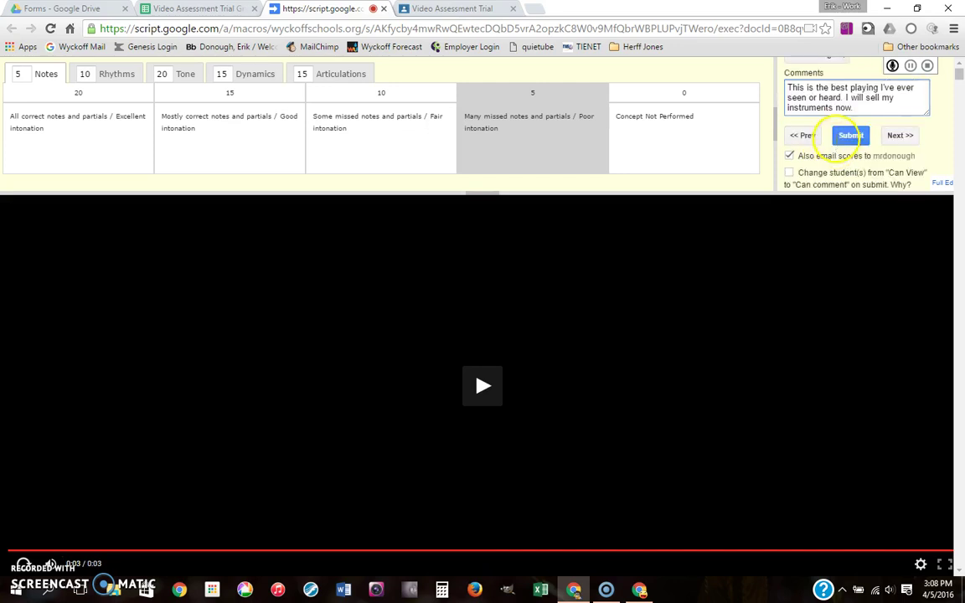
left_click(850, 108)
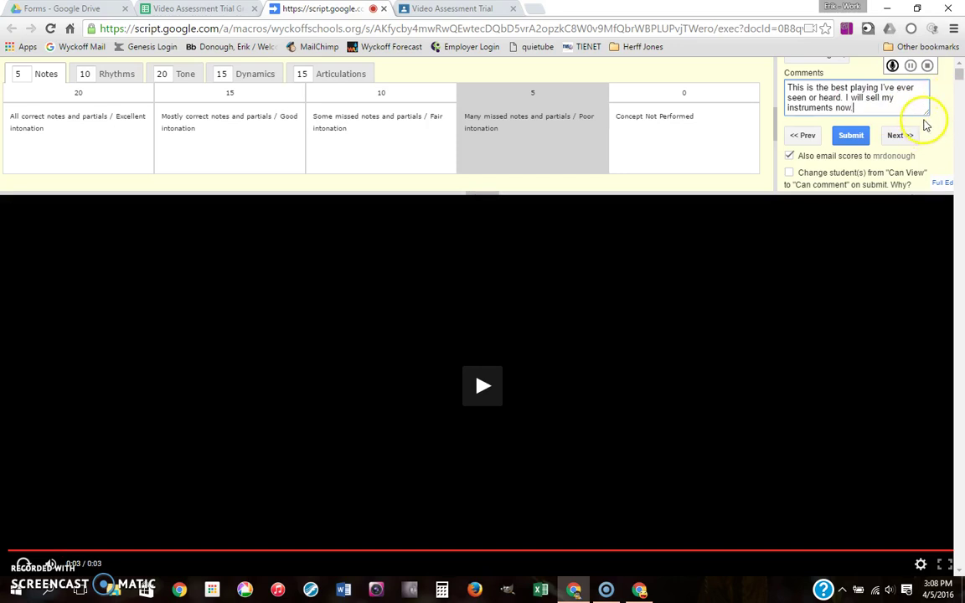
scroll(929, 127, "down", 1)
scroll(928, 124, "up", 1)
left_click(854, 135)
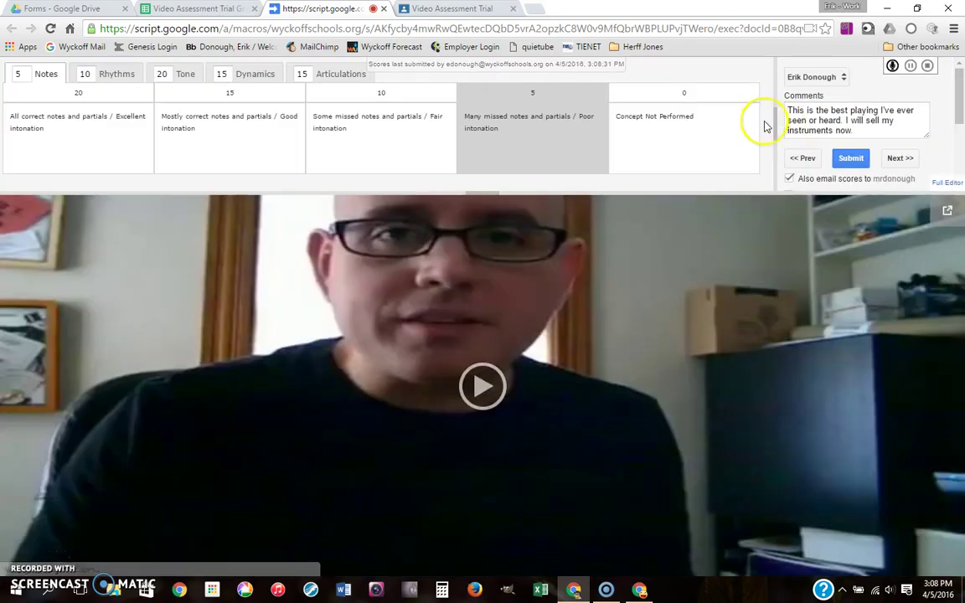
Step: Enter a grade of 65 in the student's Grade cell L2 of Video Assessment Trial Grades
left_click(199, 9)
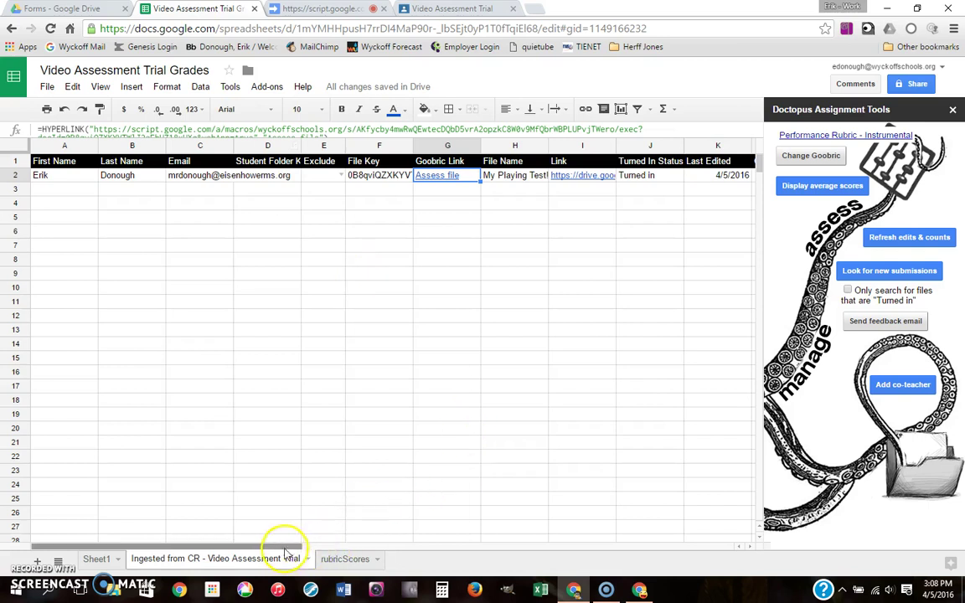
left_click_drag(285, 547, 508, 529)
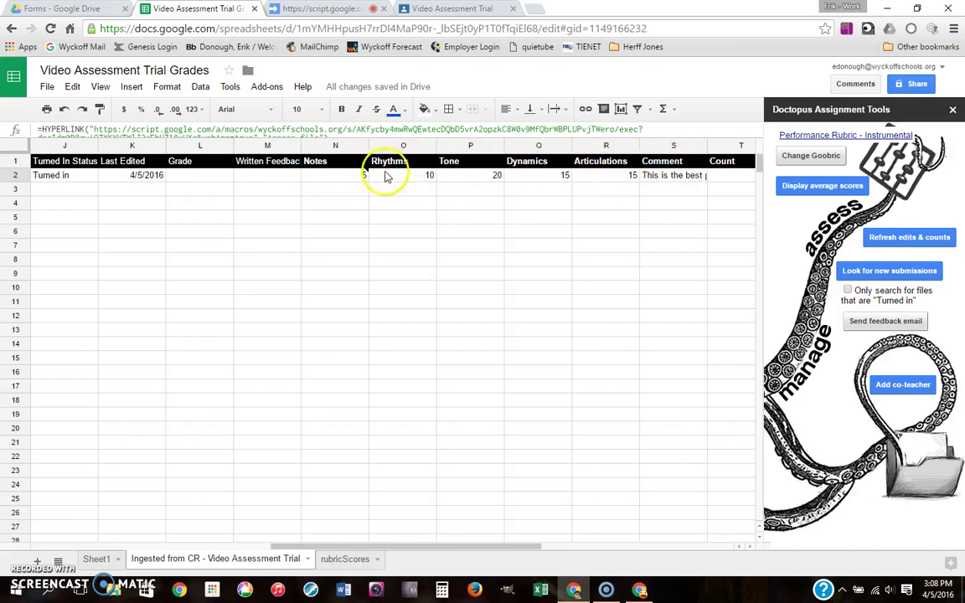
left_click(200, 176)
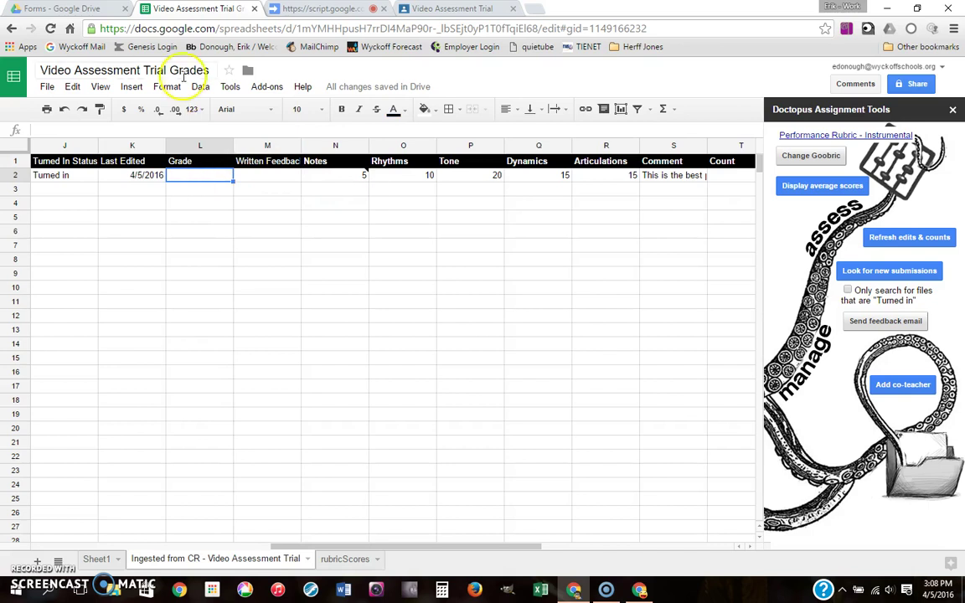
left_click(227, 260)
left_click(192, 176)
type("64")
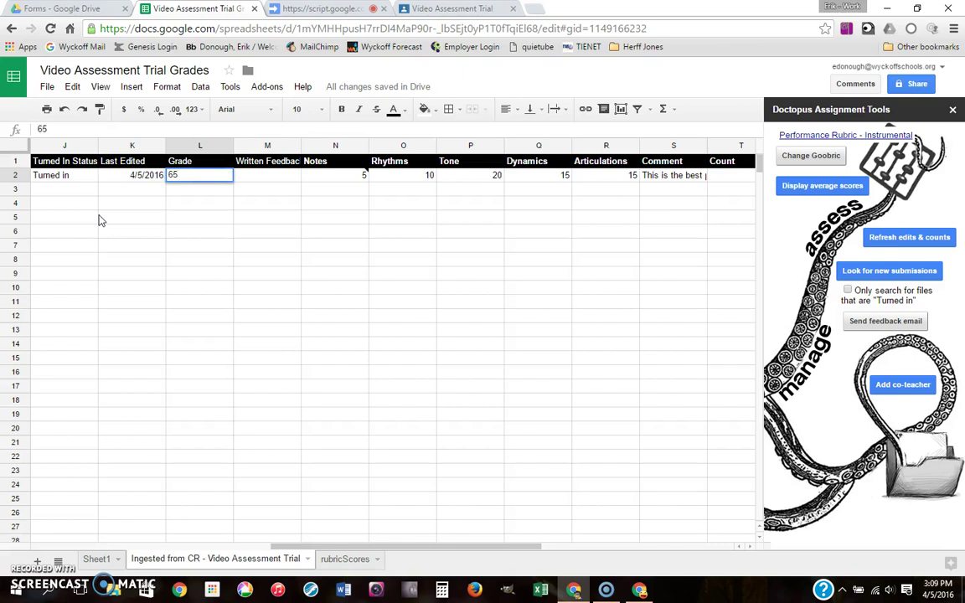
key("Return")
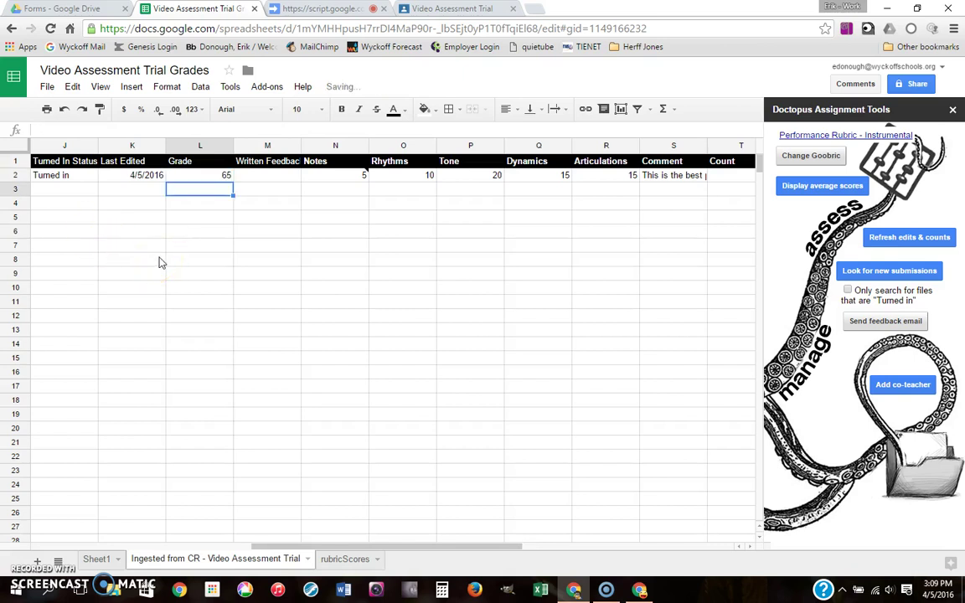
Step: Give the student's Video Assessment Trial a grade of 65/100 in Classroom
mouse_move(638, 589)
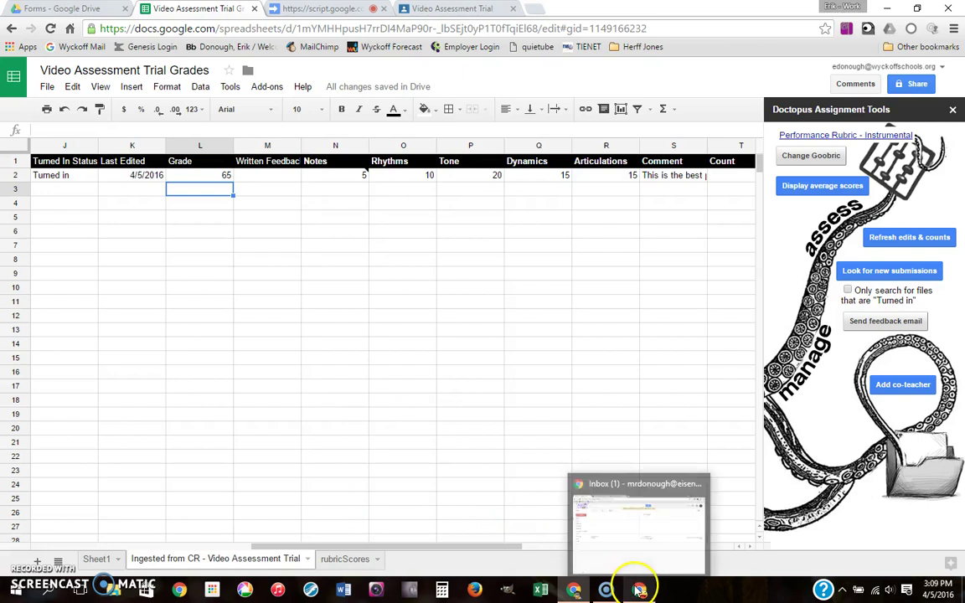
left_click(419, 9)
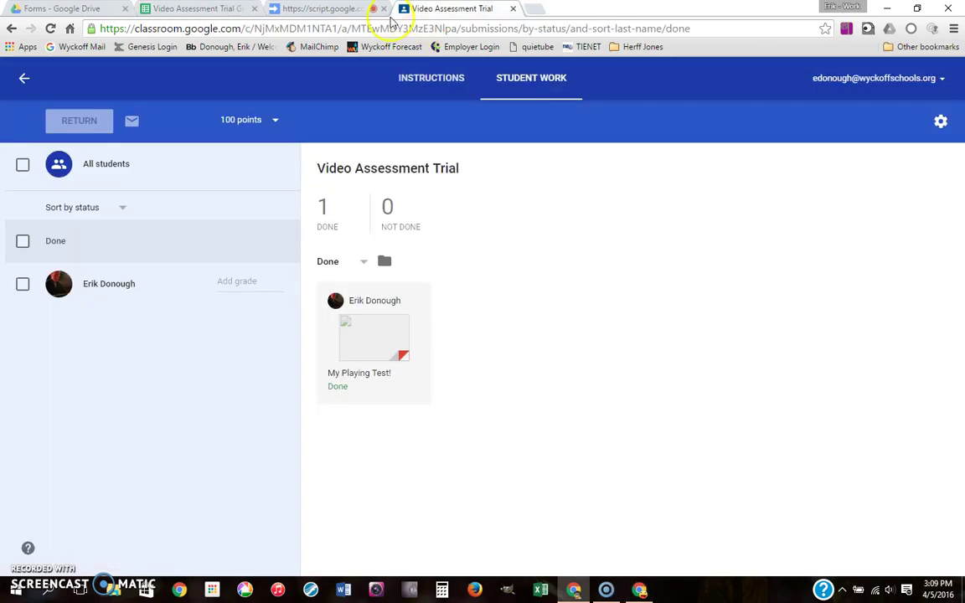
left_click(226, 290)
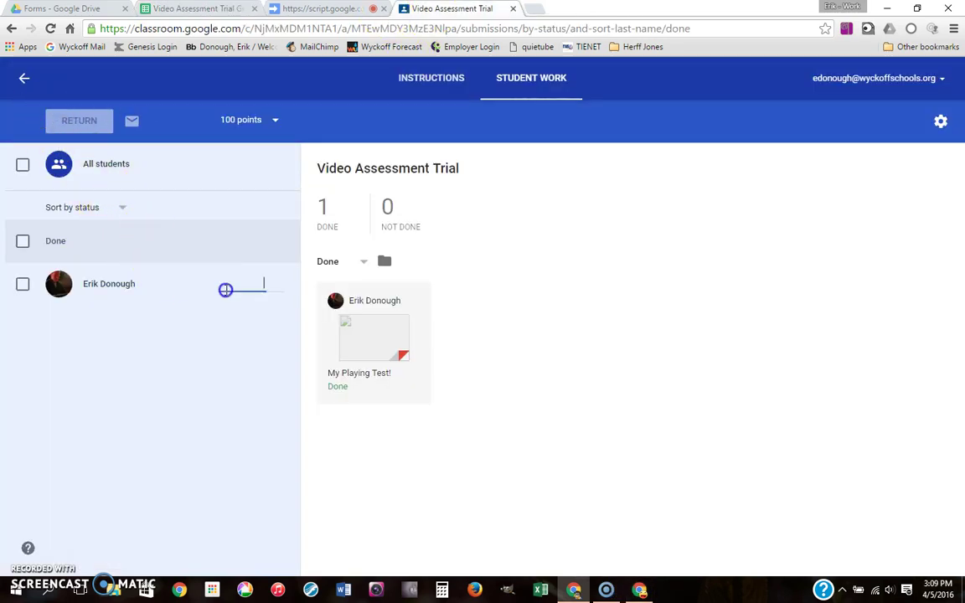
type("65")
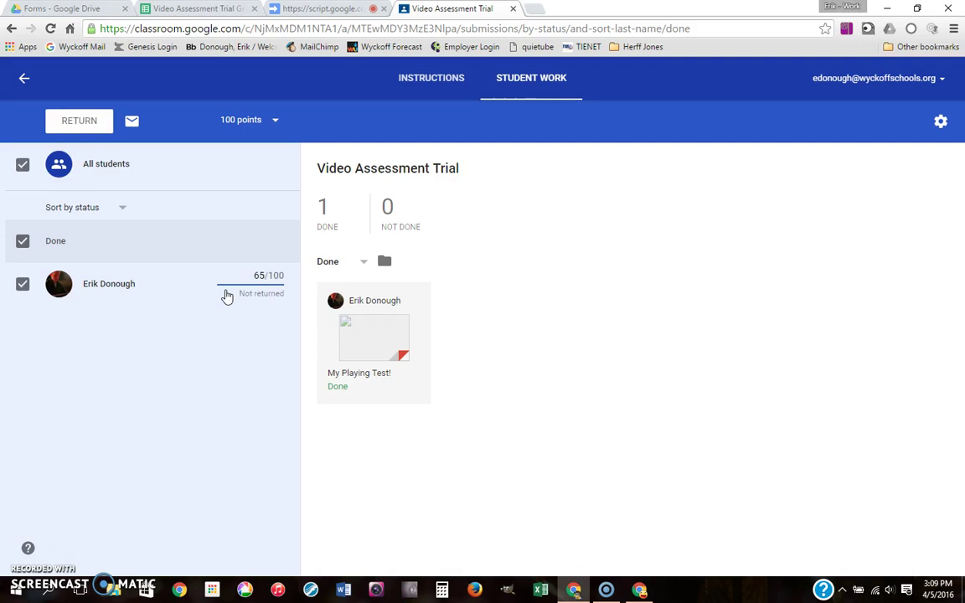
Step: Post the private comment 'Check your email for comments.' on the submission
left_click(151, 283)
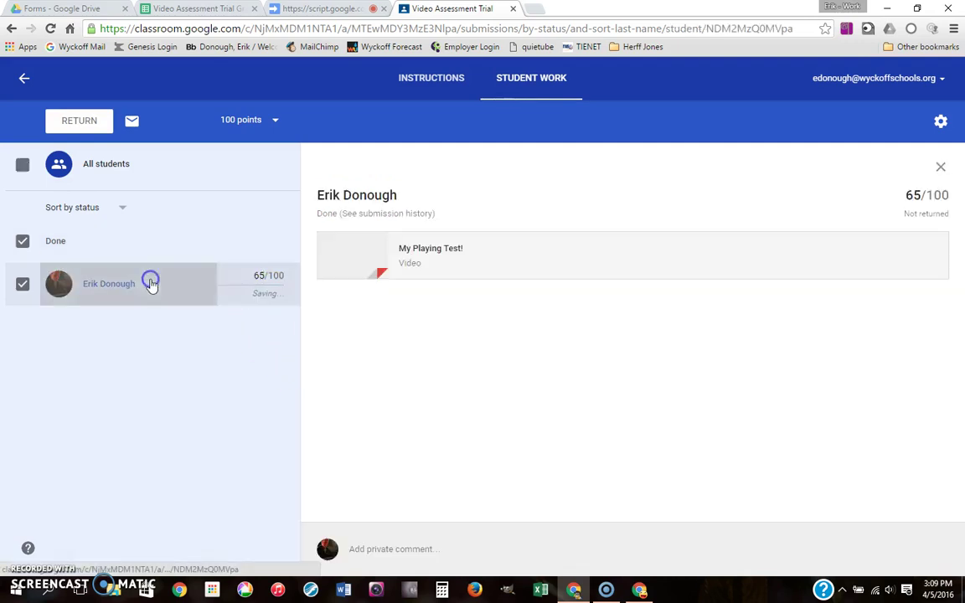
left_click(474, 550)
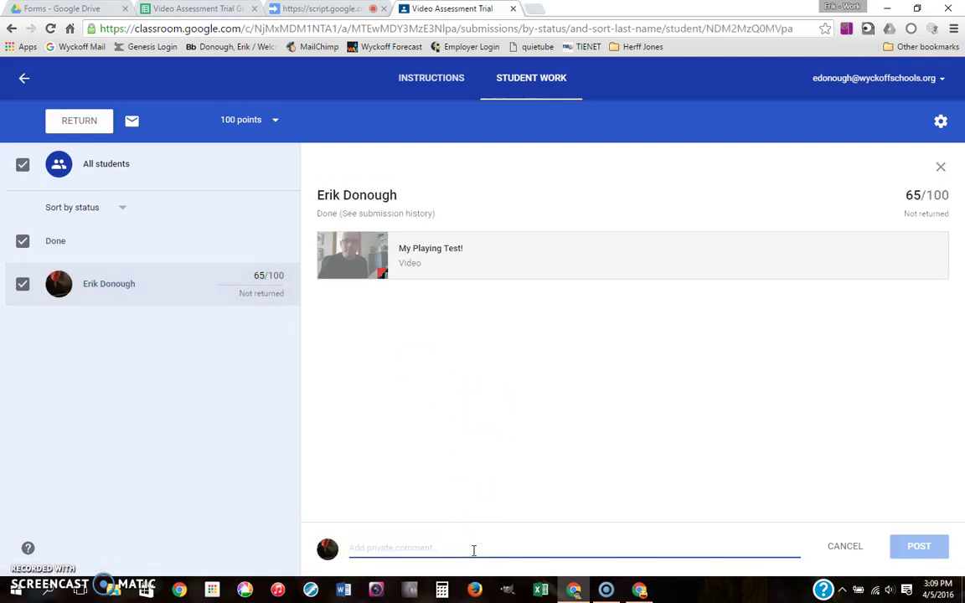
type("Check your email for comments.")
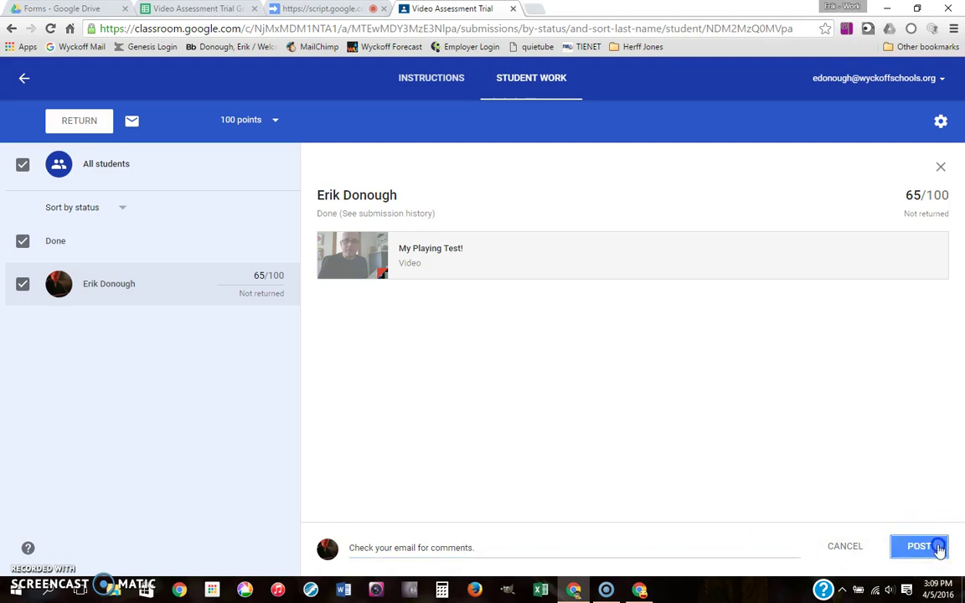
left_click(926, 547)
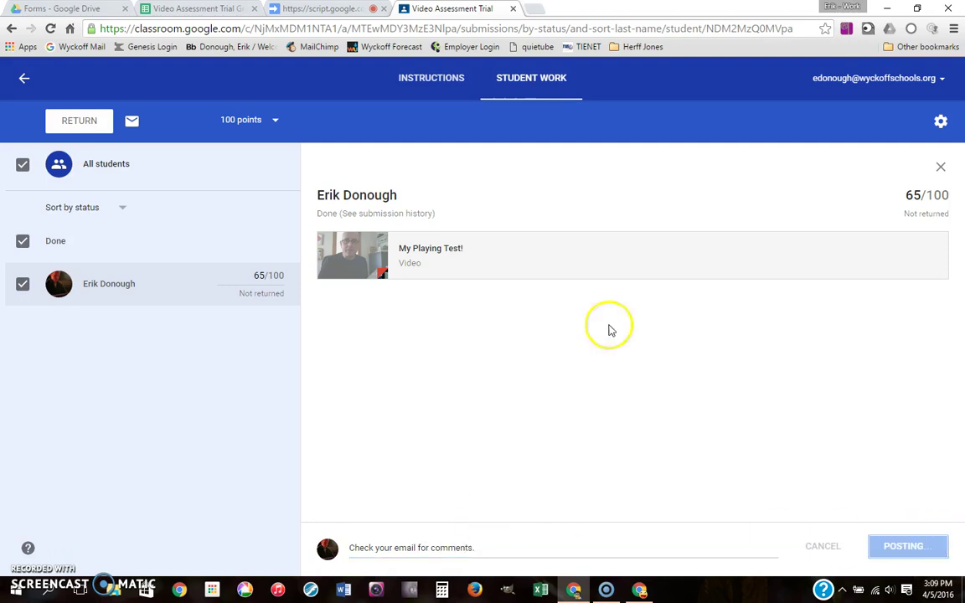
Step: Return the graded work to the student and confirm
left_click(87, 130)
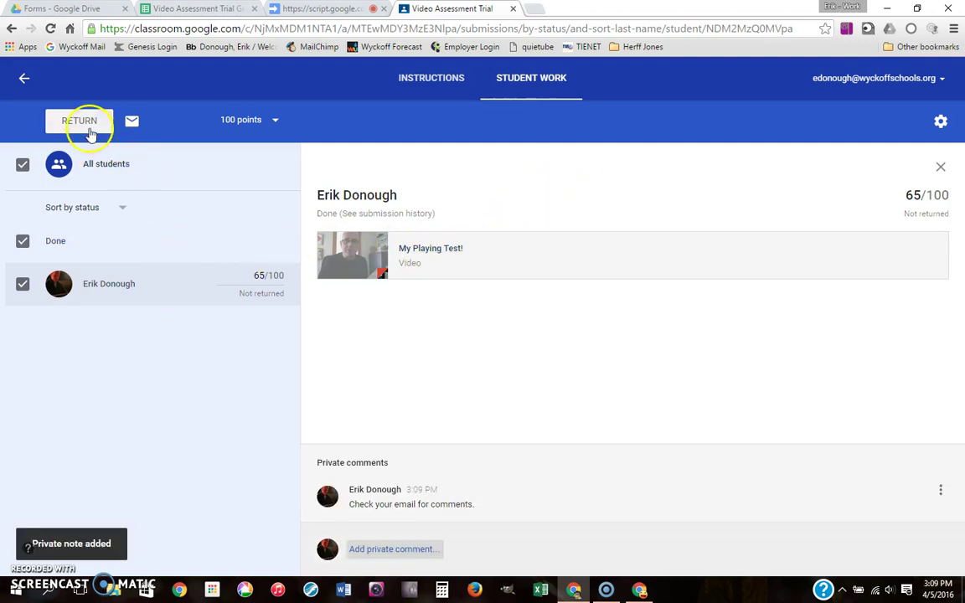
left_click(580, 374)
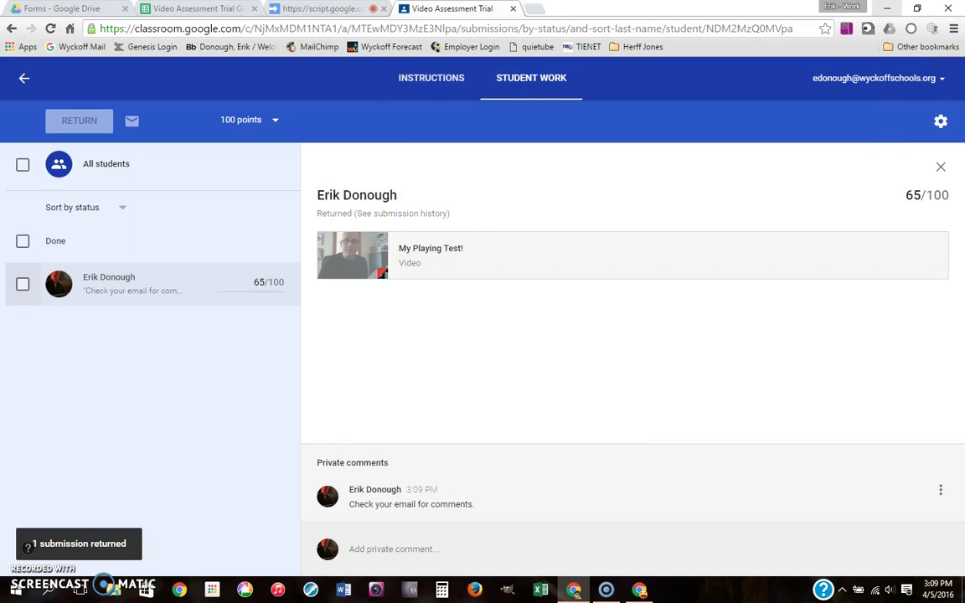
left_click(887, 7)
Step: Refresh the student's inbox, then open Video Assessment Trial in Classroom showing Returned 65/100
left_click(639, 590)
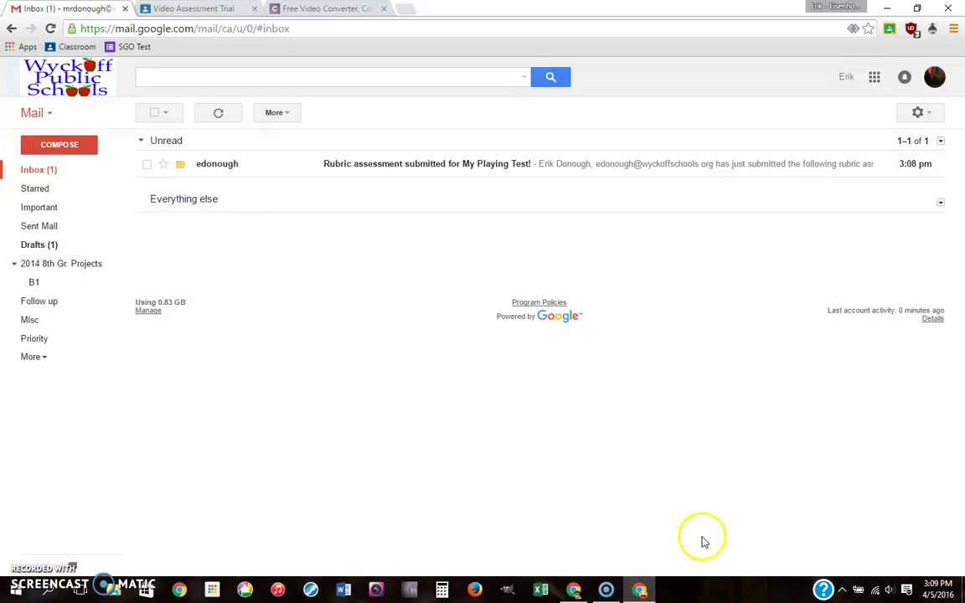
left_click(231, 117)
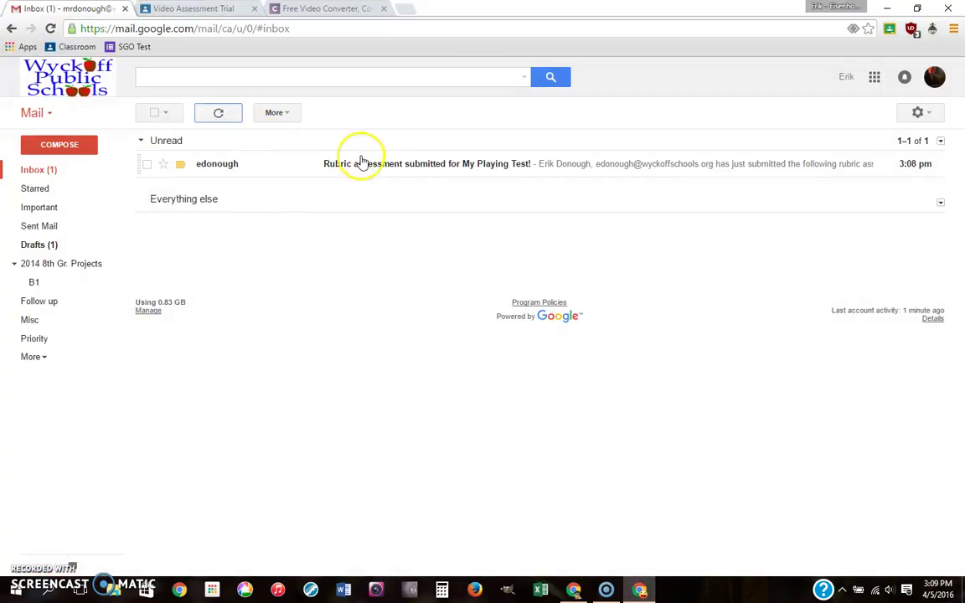
left_click(185, 10)
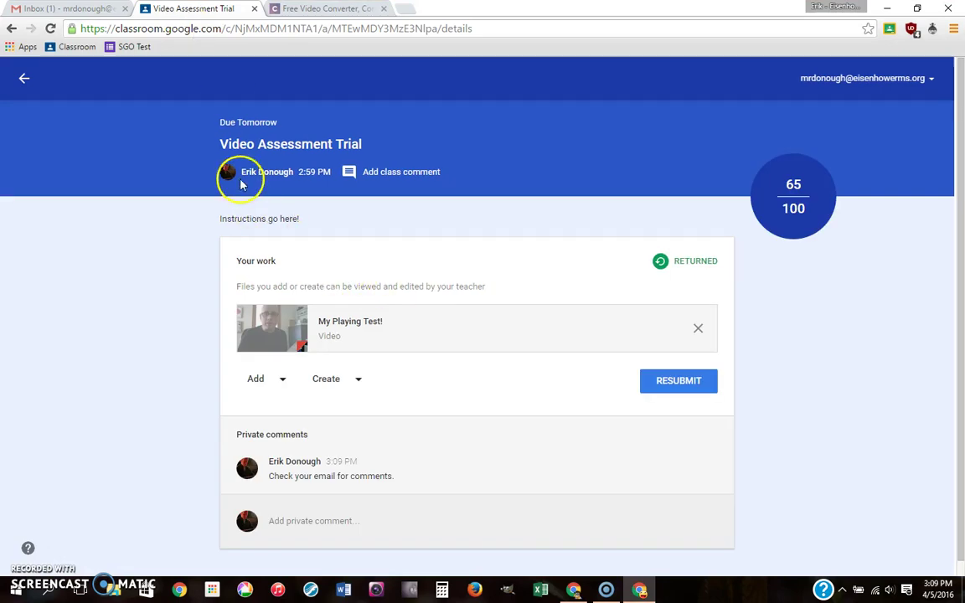
left_click(23, 78)
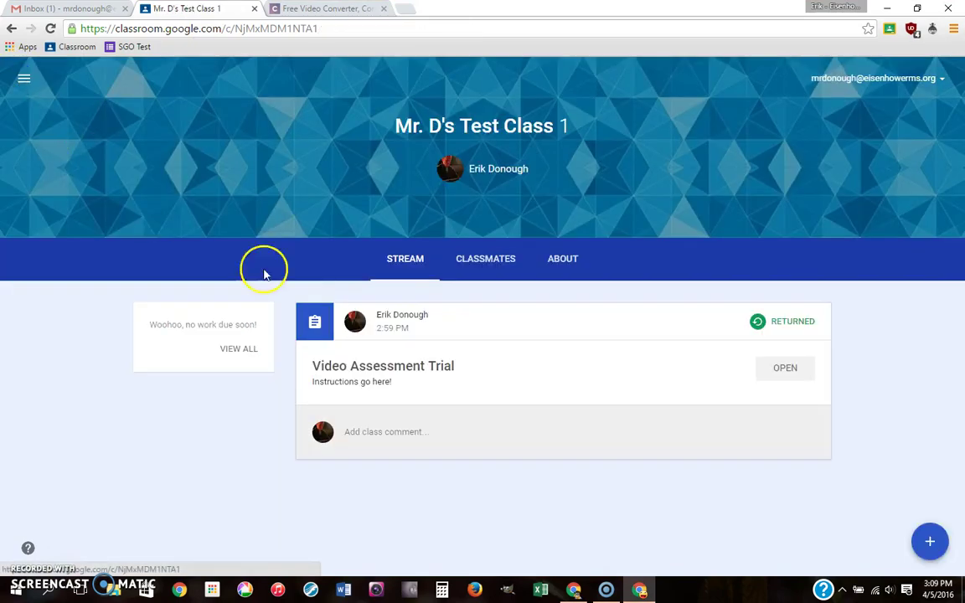
left_click(792, 370)
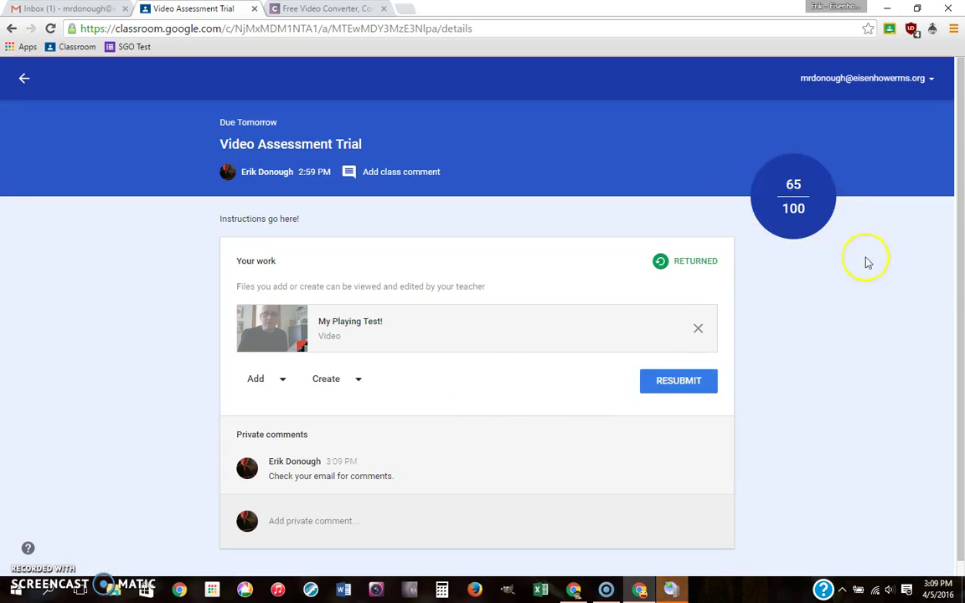
Step: Open the rubric assessment email in the student's Gmail inbox to view scores and comment
mouse_move(673, 593)
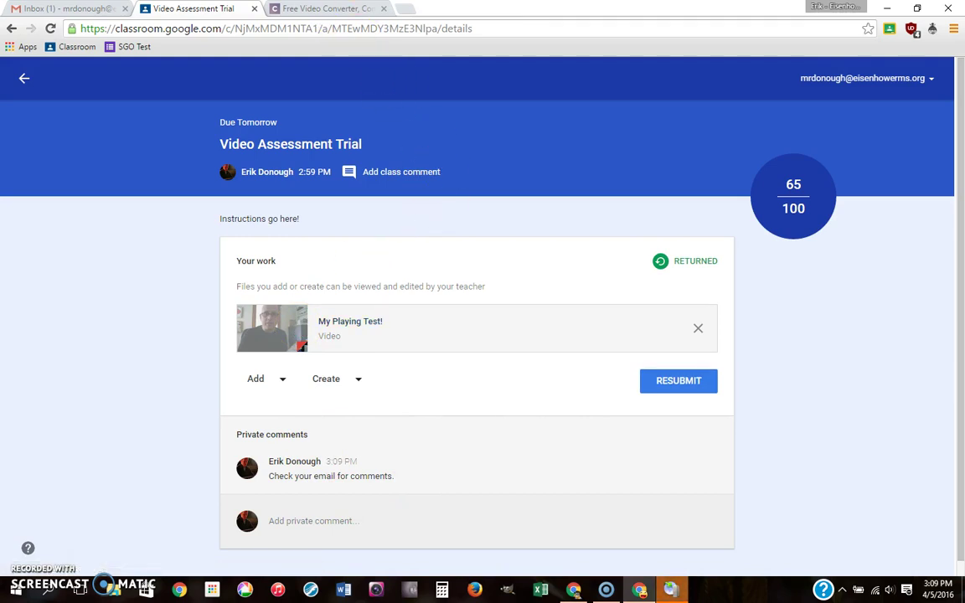
left_click(71, 8)
left_click(506, 166)
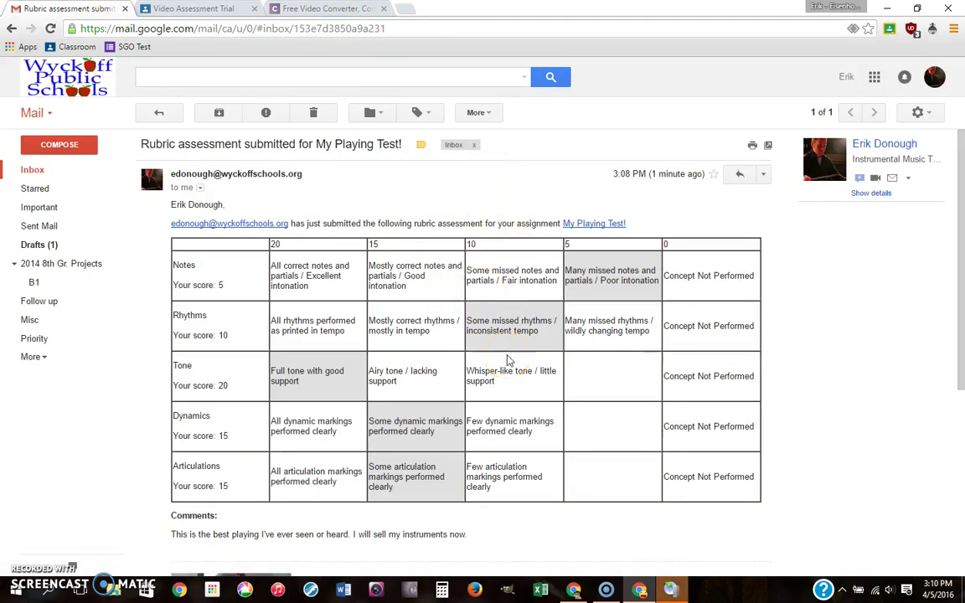
scroll(510, 360, "down", 1)
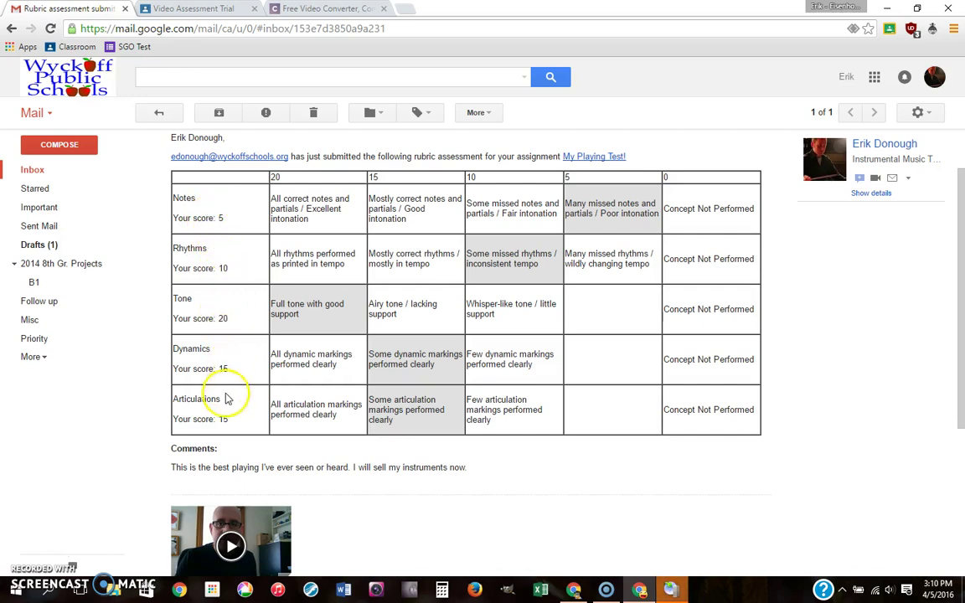
scroll(642, 293, "down", 3)
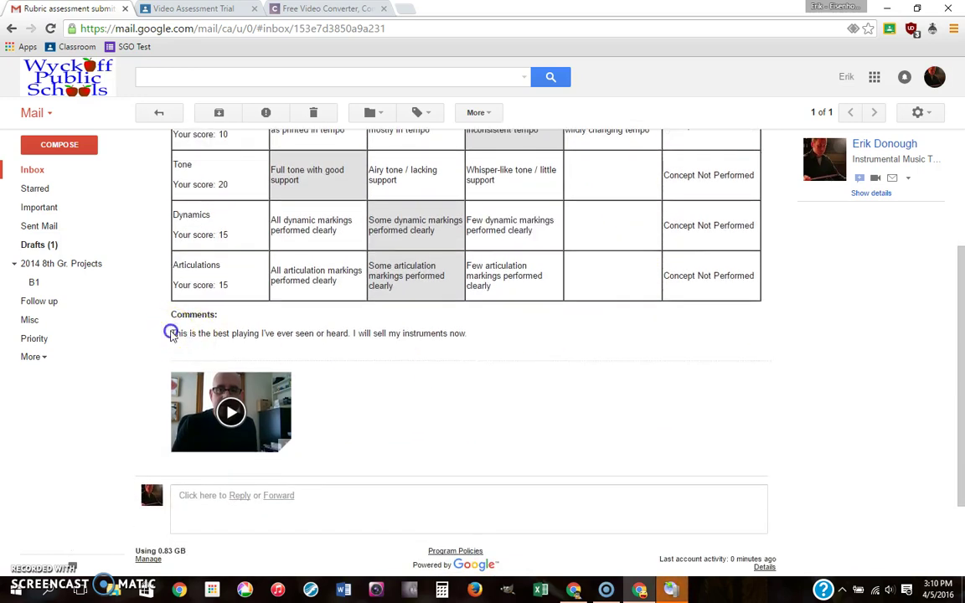
left_click_drag(173, 334, 473, 333)
mouse_move(237, 425)
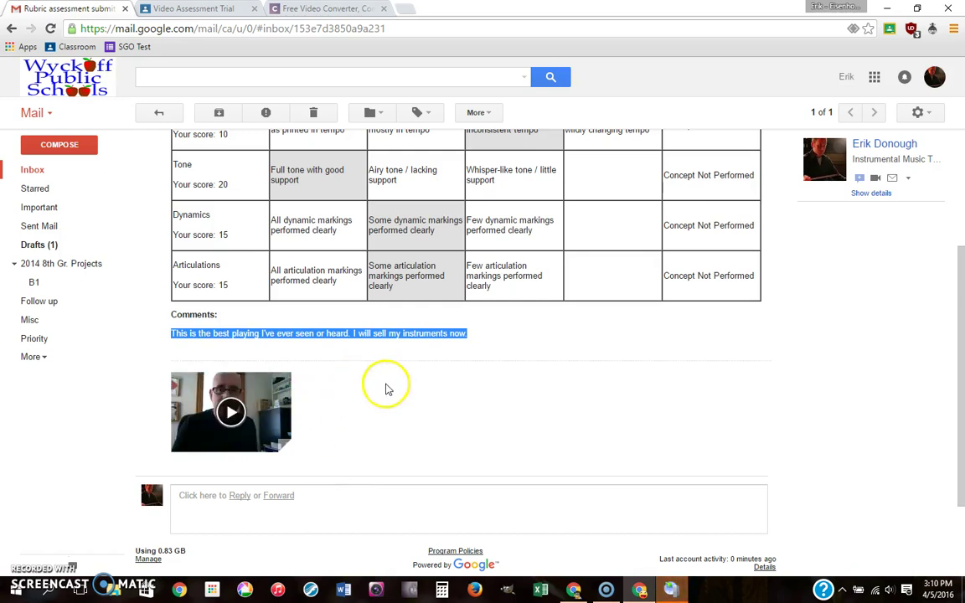
scroll(387, 389, "up", 3)
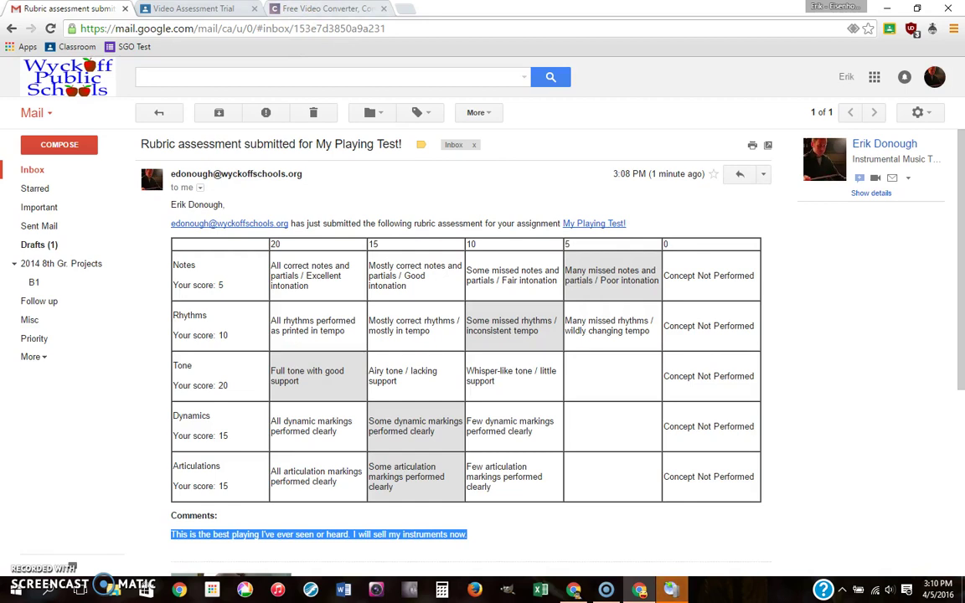
key("ctrl+Tab")
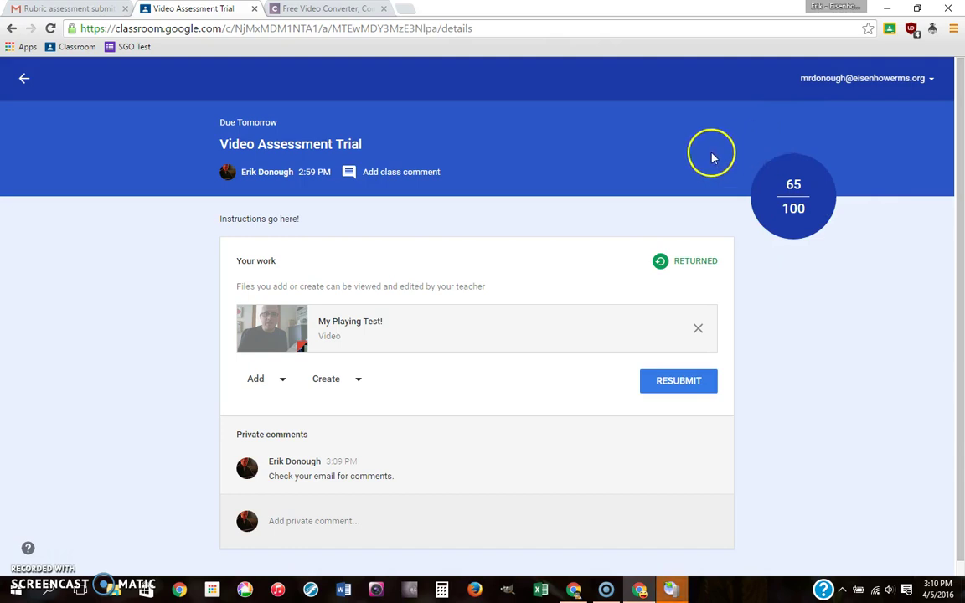
key("ctrl+shift+Tab")
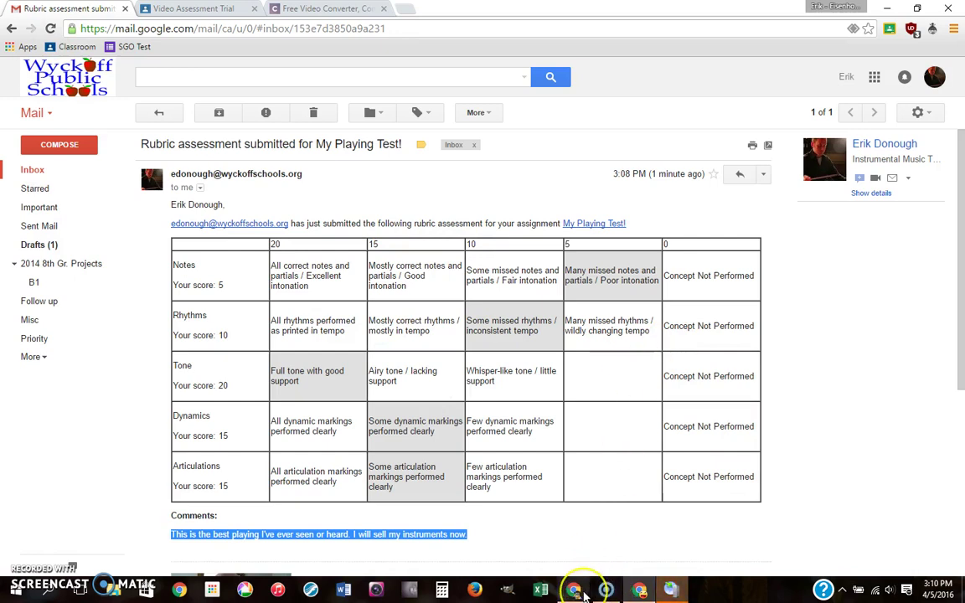
mouse_move(579, 591)
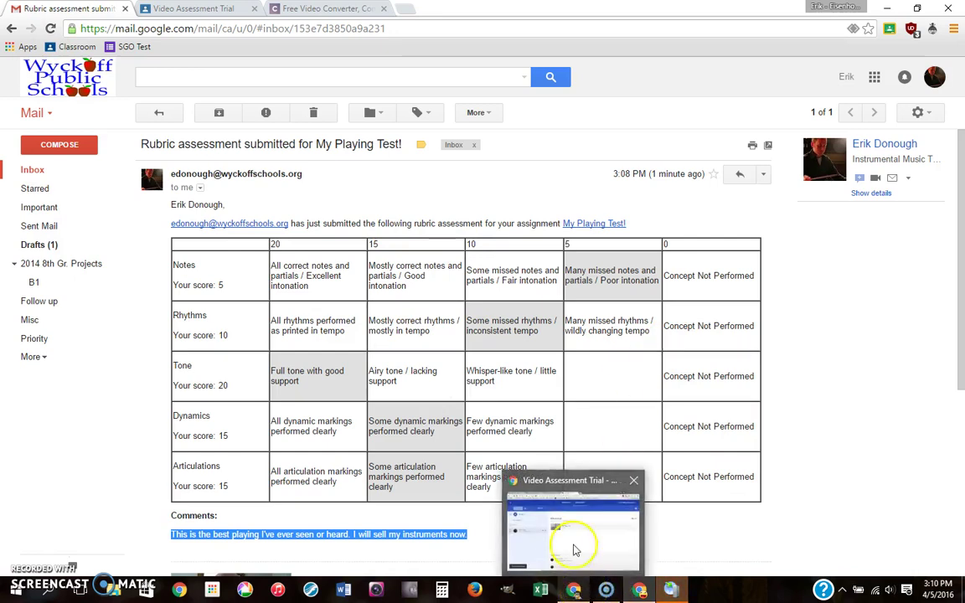